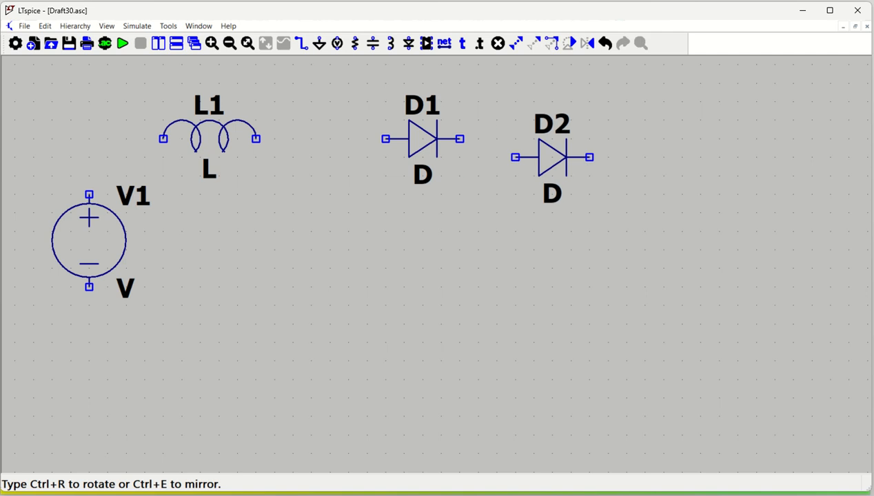
# - Place a vertical capacitor below and beyond diode D1, and a vertical resistor further along for the load
pyautogui.press('c')
pyautogui.click(552, 231)
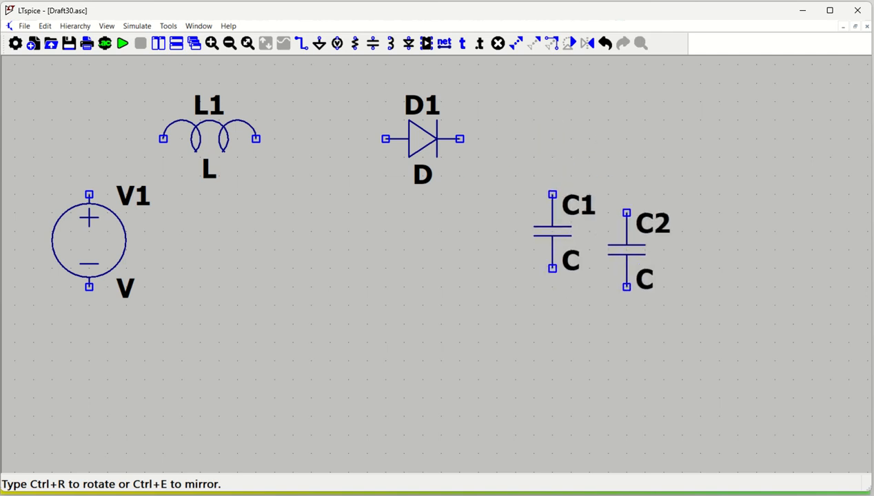
pyautogui.press('r')
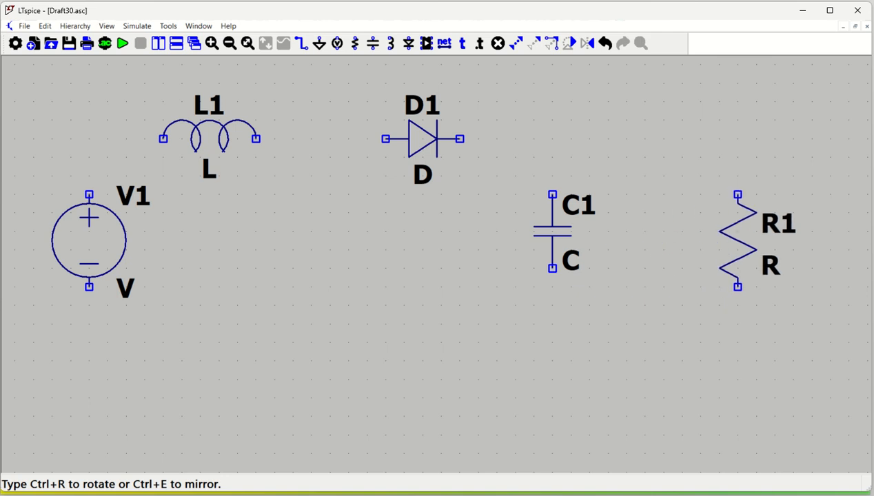
pyautogui.click(737, 240)
# - Place a ground symbol below V1, and a second voltage source with its own ground below the main circuit
pyautogui.press('g')
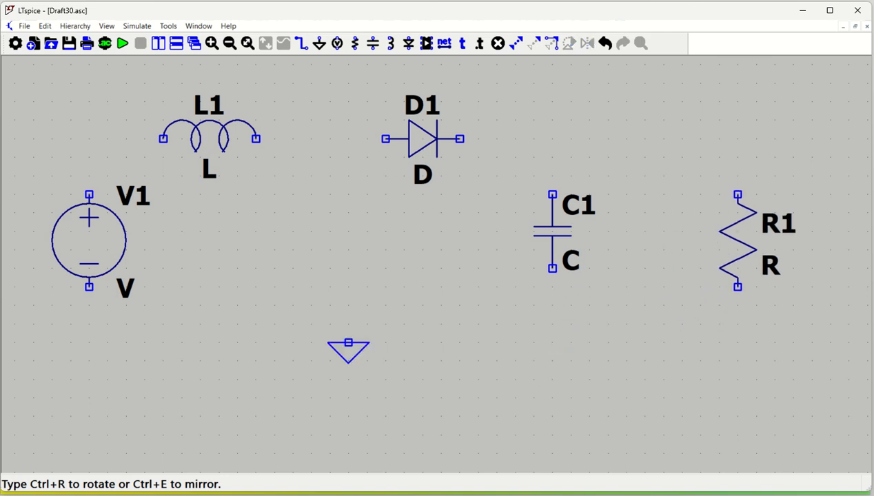
pyautogui.click(89, 417)
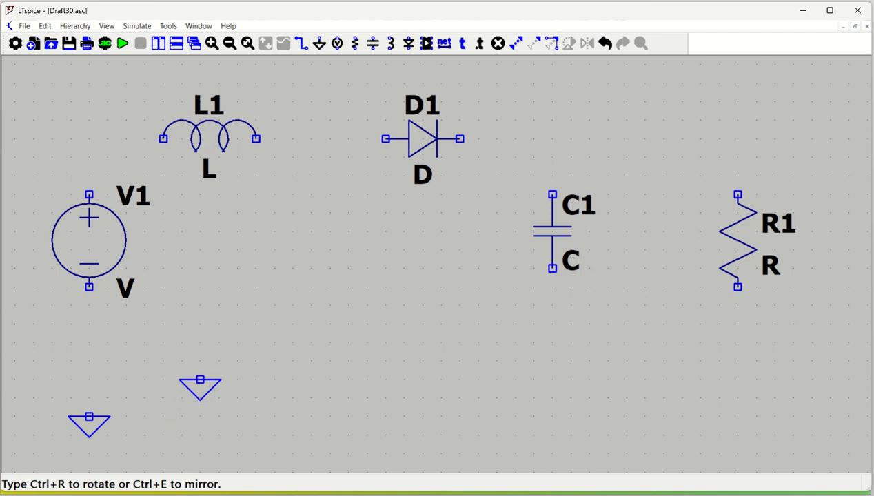
pyautogui.scroll(-3, 241, 376)
pyautogui.scroll(-2, 256, 386)
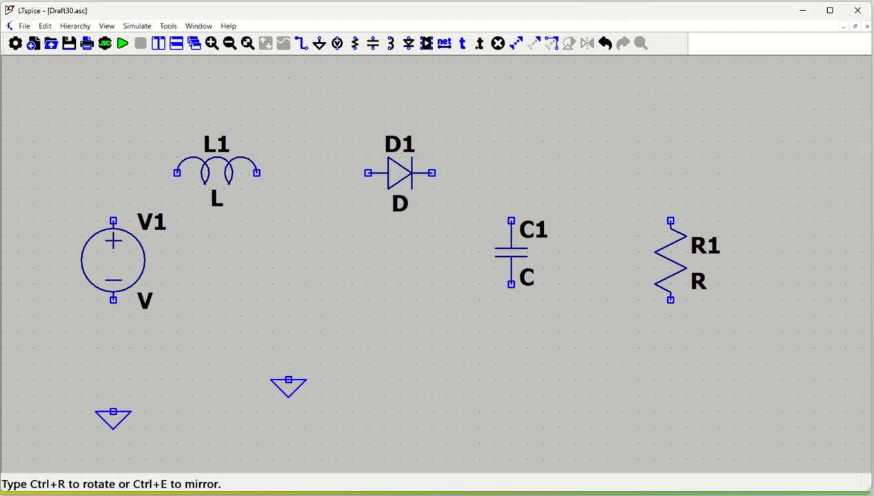
pyautogui.press('v')
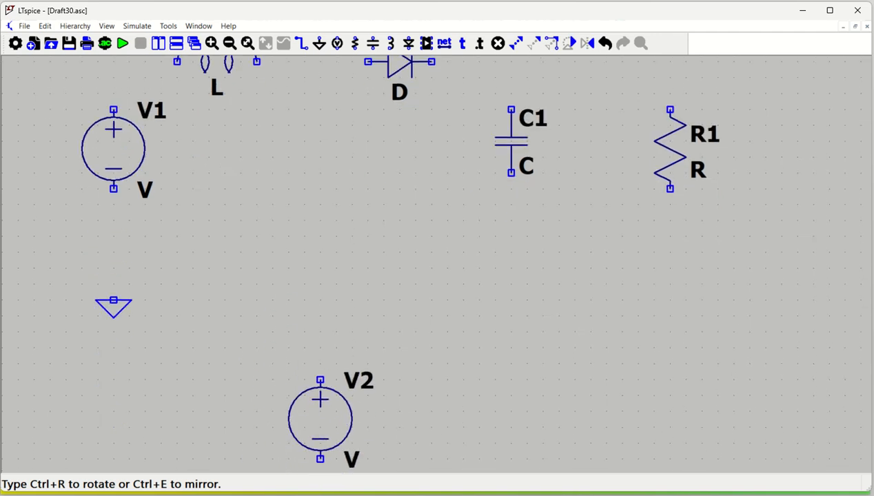
pyautogui.click(367, 355)
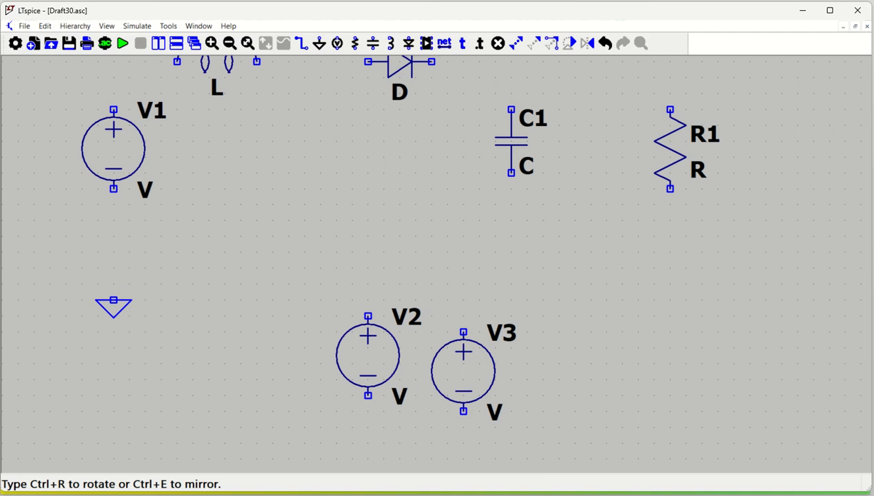
pyautogui.press('g')
pyautogui.click(368, 443)
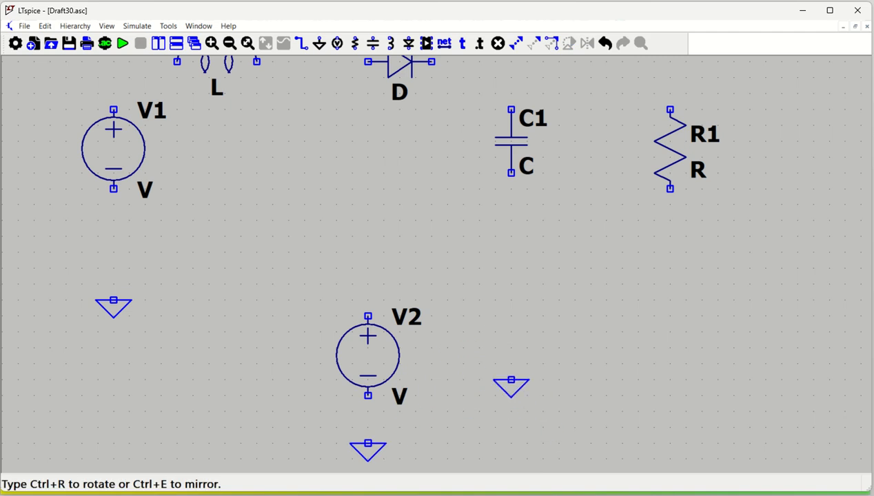
# - Place an nmos component below and between inductor L1 and diode D1
pyautogui.press('F2')
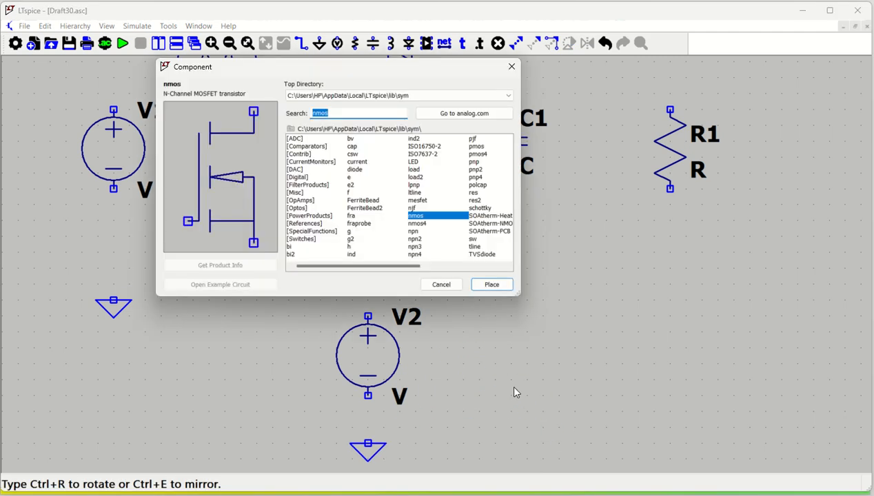
pyautogui.press('Return')
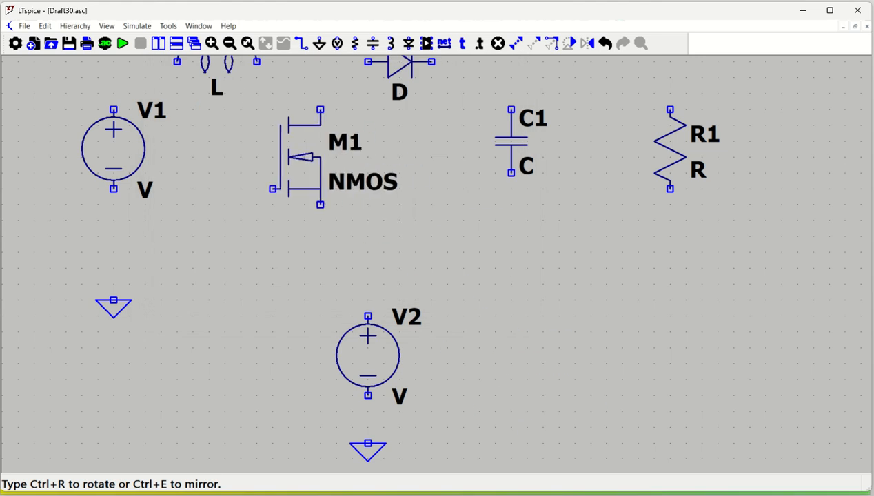
pyautogui.click(303, 160)
pyautogui.press('Escape')
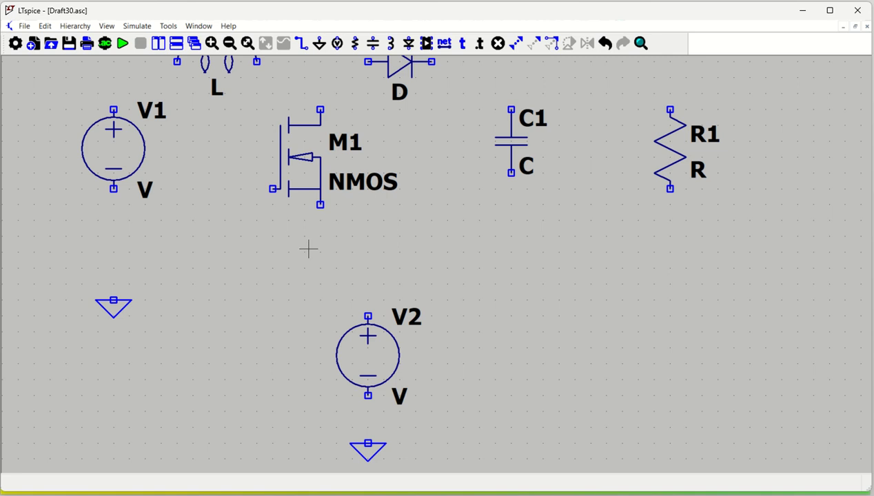
# - Wire V1's negative terminal down toward its ground symbol and its positive terminal to the near end of inductor L1
pyautogui.scroll(-2, 309, 249)
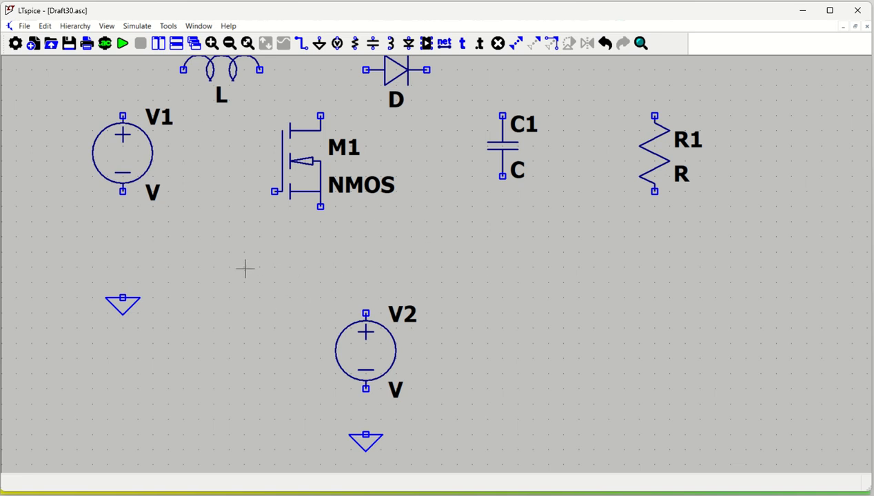
pyautogui.press('F3')
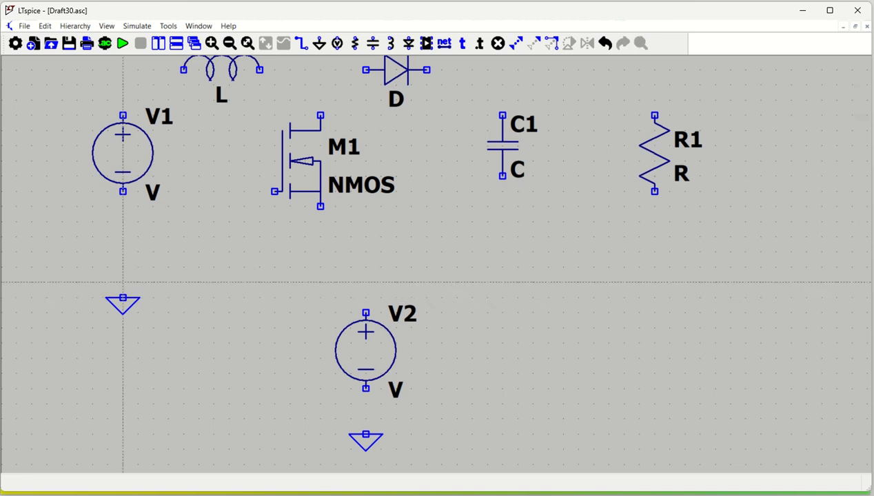
pyautogui.click(122, 281)
pyautogui.click(123, 191)
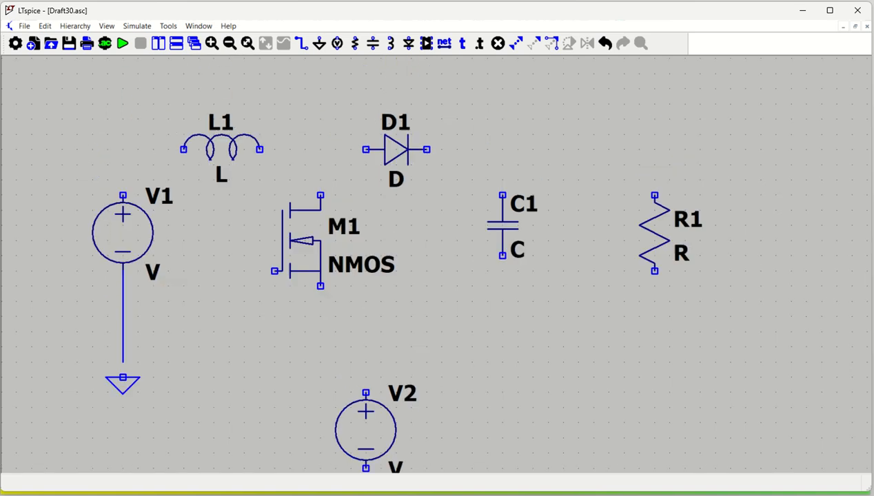
pyautogui.click(123, 222)
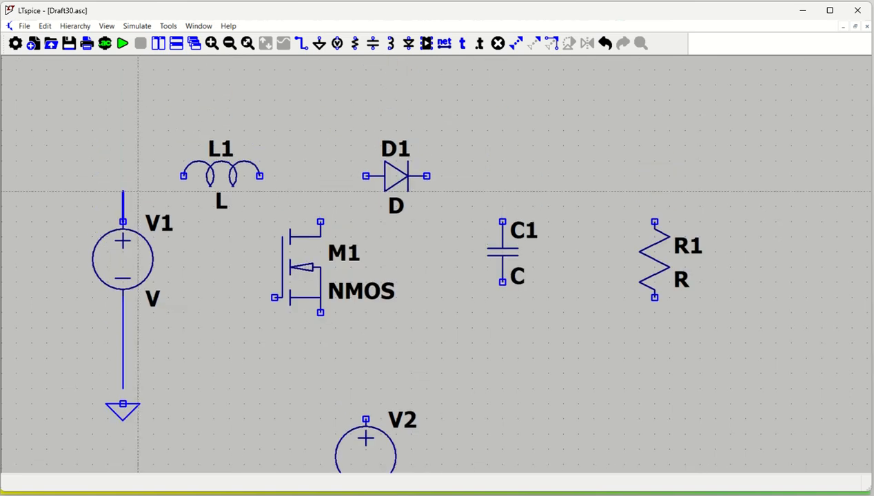
pyautogui.click(184, 176)
# - Wire inductor L1's free end to diode D1's anode, and the diode's cathode to the upper end of resistor R1
pyautogui.click(259, 176)
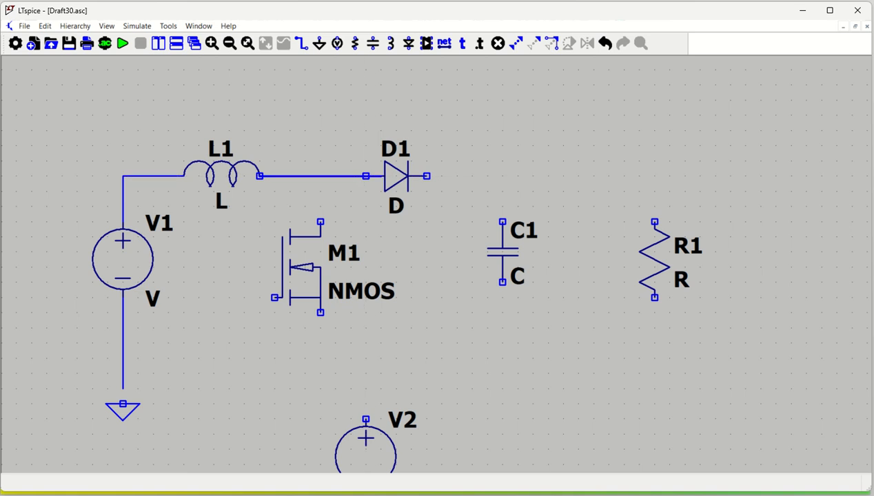
pyautogui.click(365, 176)
pyautogui.click(427, 175)
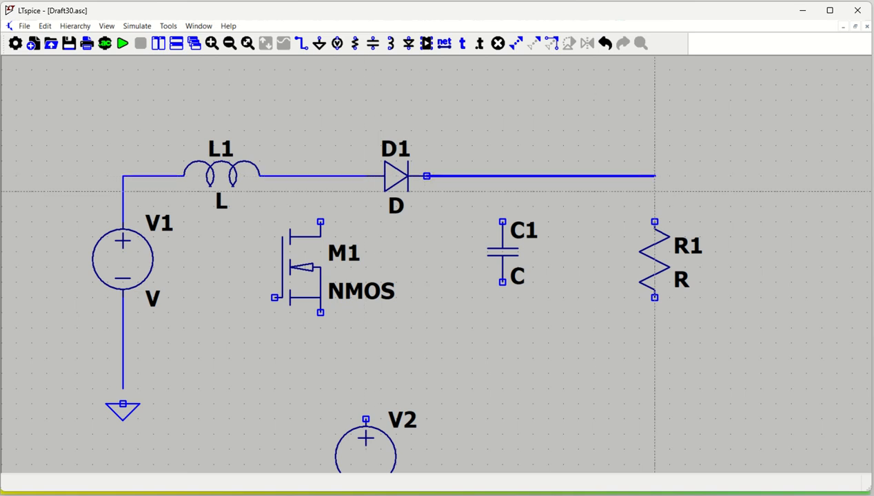
pyautogui.click(654, 175)
pyautogui.click(654, 222)
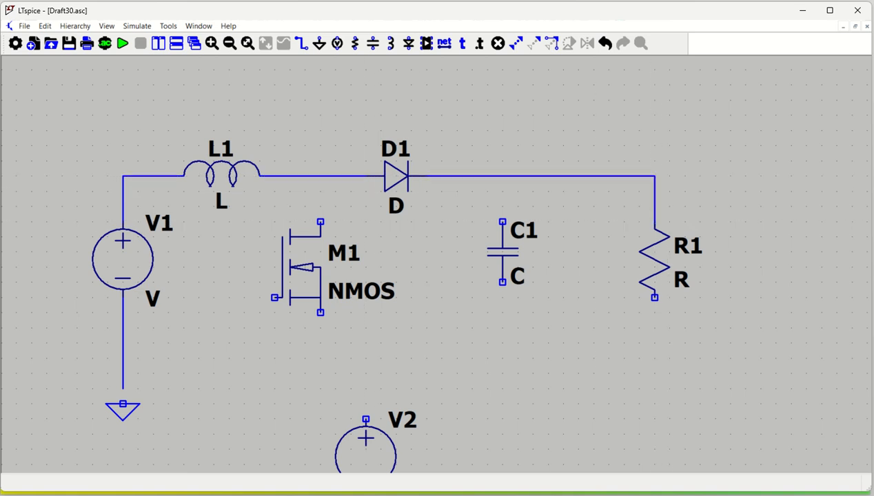
# - Wire the lower end of R1 back to V1's negative lead and connect that node to the ground symbol
pyautogui.click(654, 298)
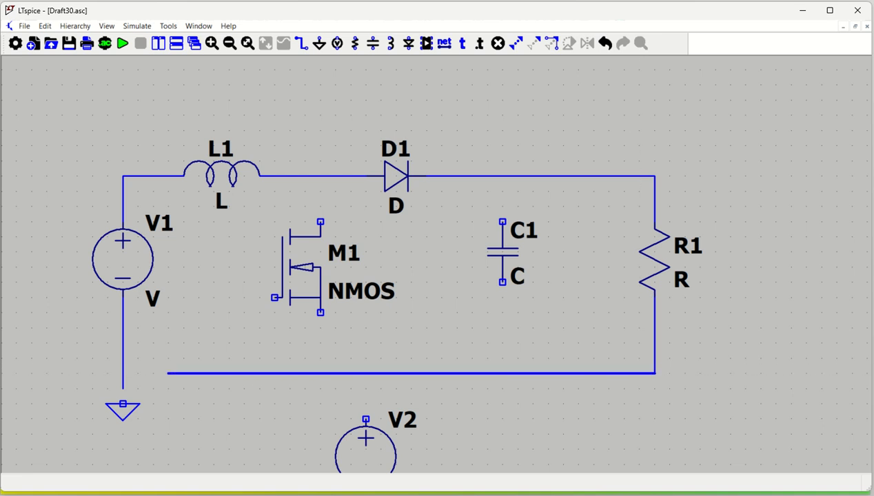
pyautogui.click(123, 374)
pyautogui.click(122, 404)
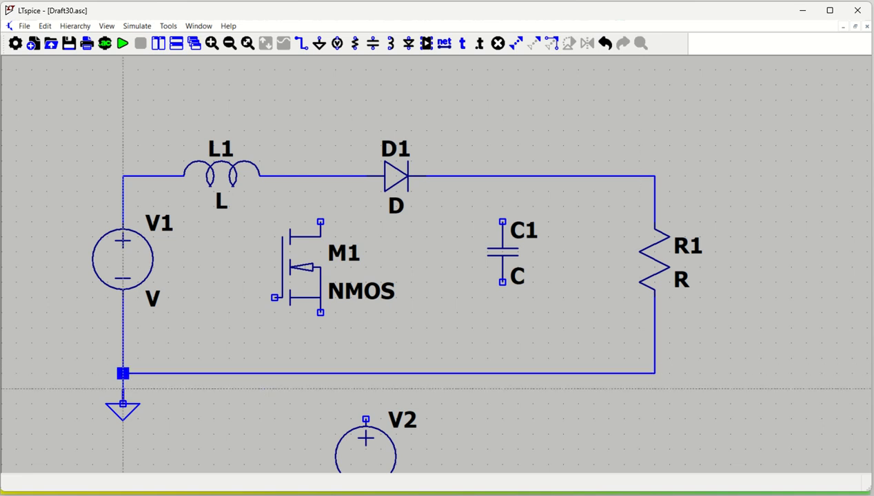
# - Wire the MOSFET M1's drain to the node between L1 and D1, and its source to the return rail
pyautogui.click(321, 222)
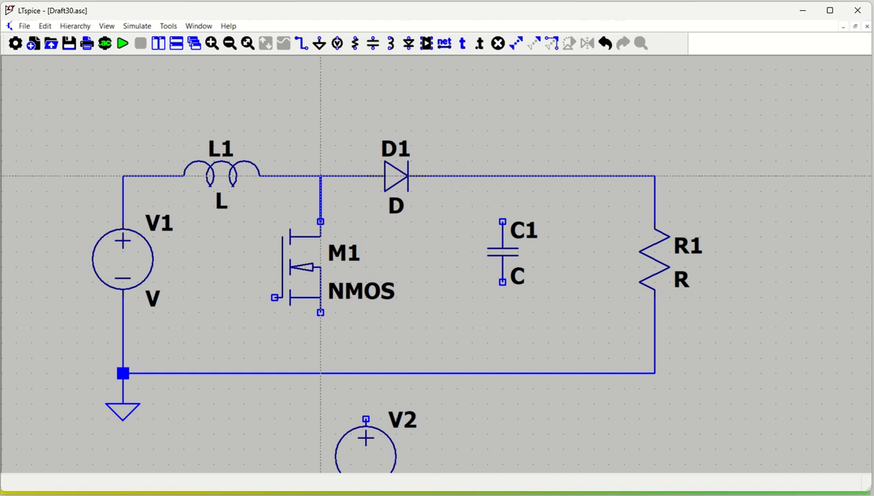
pyautogui.click(320, 177)
pyautogui.click(320, 312)
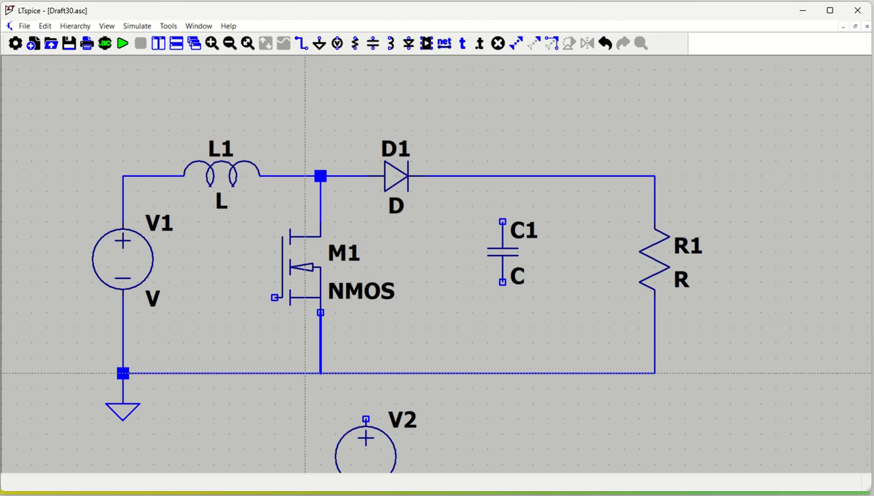
pyautogui.click(321, 373)
# - Draw a short wire out from M1's gate and label its free end with the net name SW
pyautogui.click(274, 298)
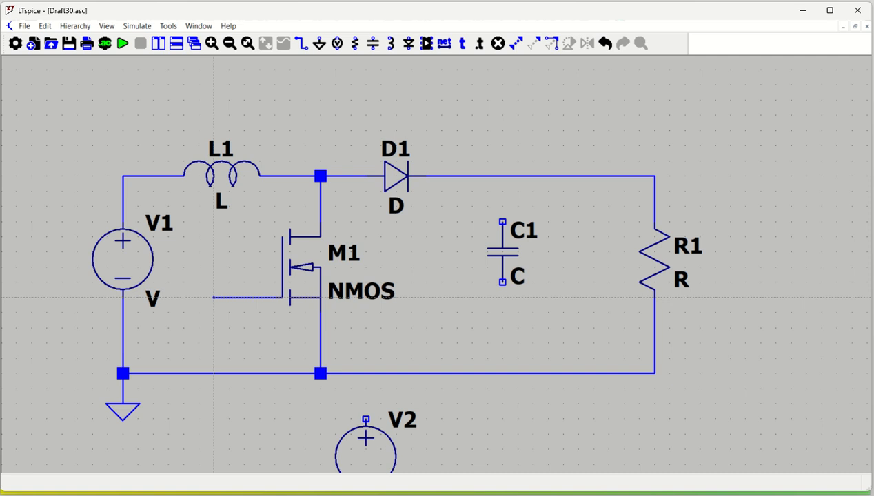
pyautogui.click(214, 298)
pyautogui.press('Escape')
pyautogui.press('F4')
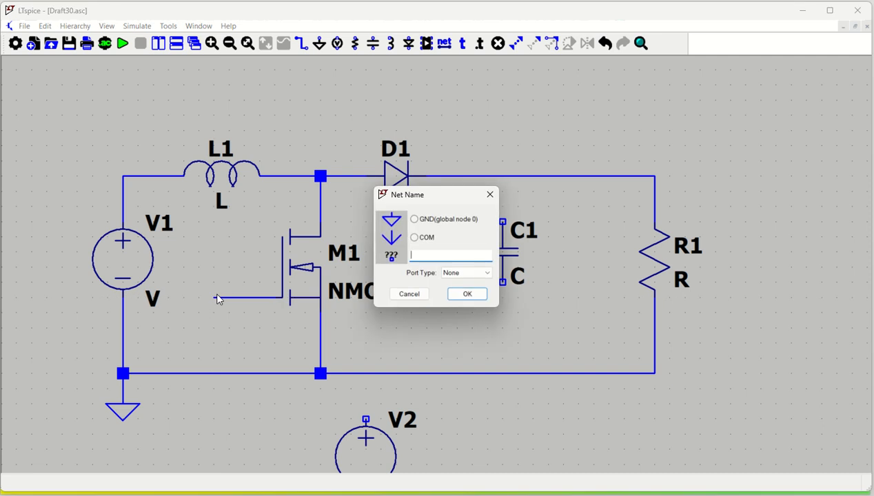
pyautogui.write('SW')
pyautogui.press('Return')
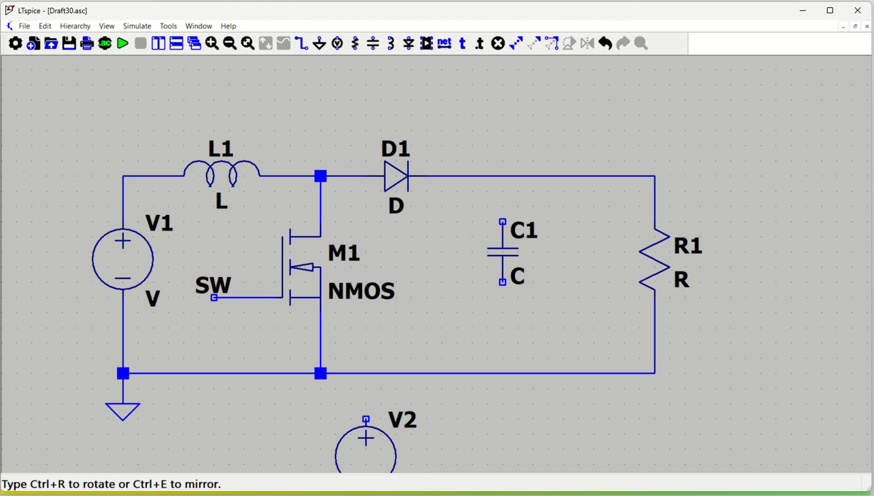
pyautogui.click(214, 297)
pyautogui.press('Escape')
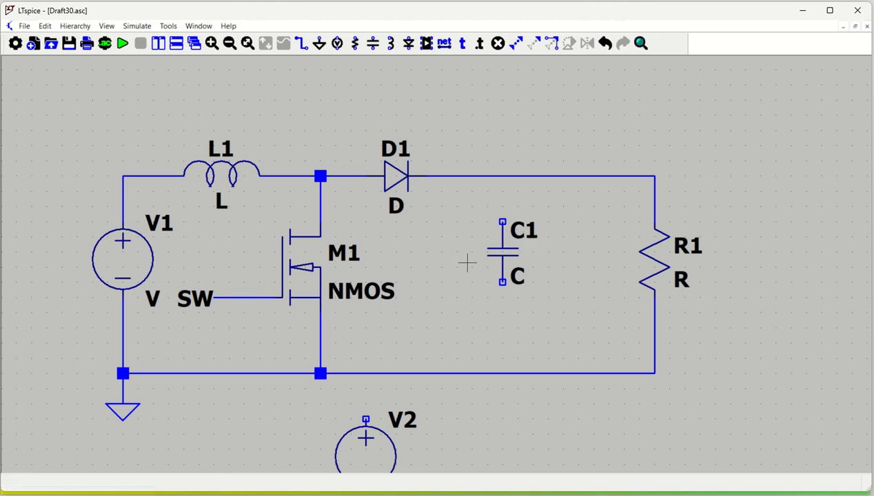
# - Wire capacitor C1 between the D1–R1 output line and the return rail
pyautogui.press('F3')
pyautogui.click(502, 222)
pyautogui.click(503, 177)
pyautogui.click(502, 282)
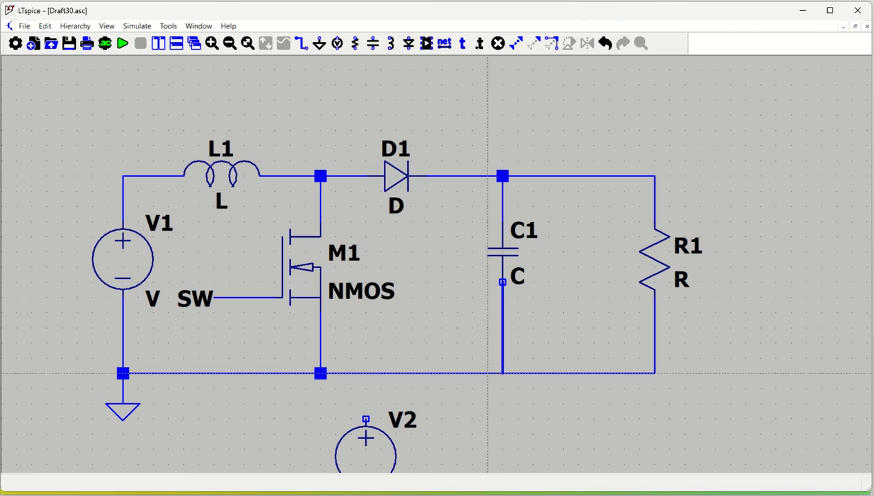
pyautogui.click(502, 373)
# - Wire V2's negative terminal to its ground and draw a short output wire from its positive terminal
pyautogui.scroll(-3, 465, 449)
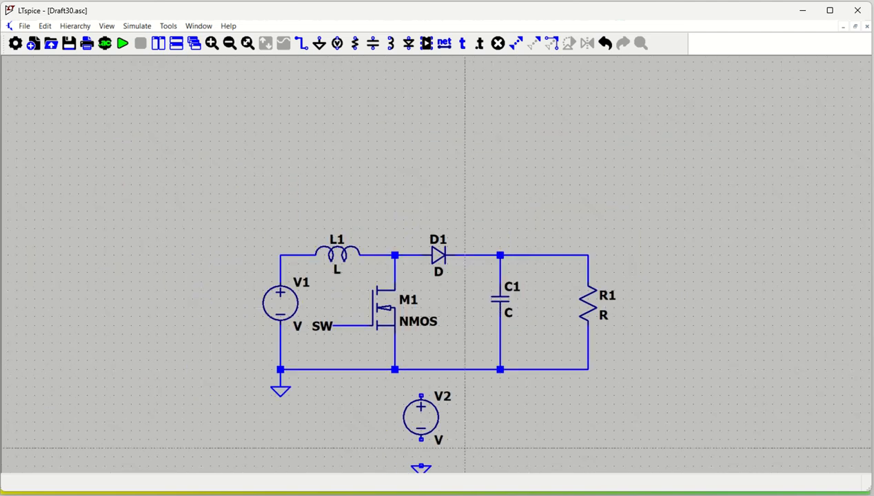
pyautogui.click(421, 394)
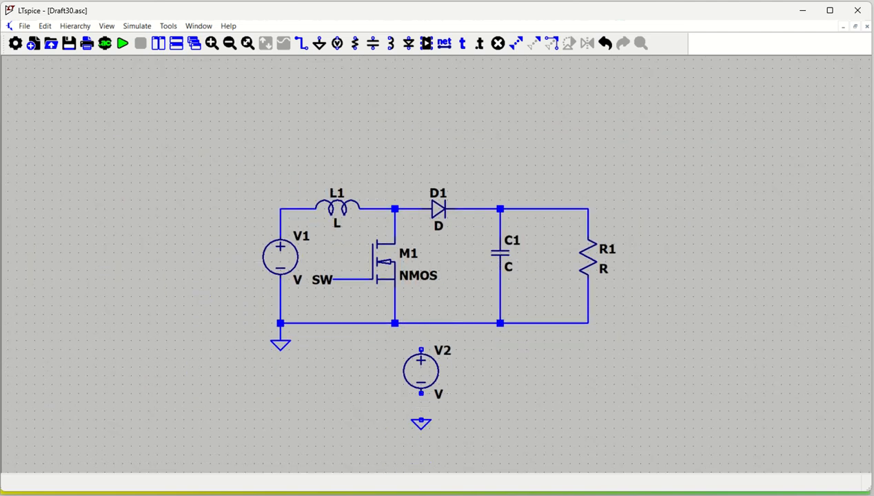
pyautogui.click(422, 419)
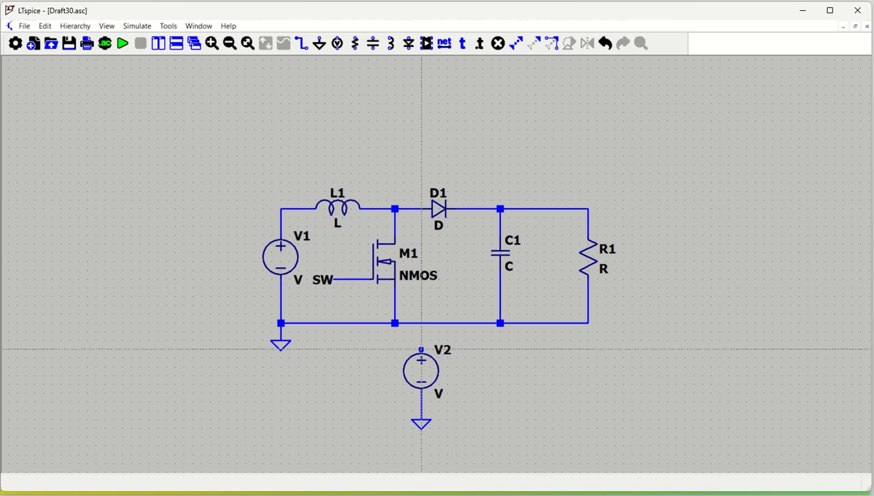
pyautogui.click(421, 349)
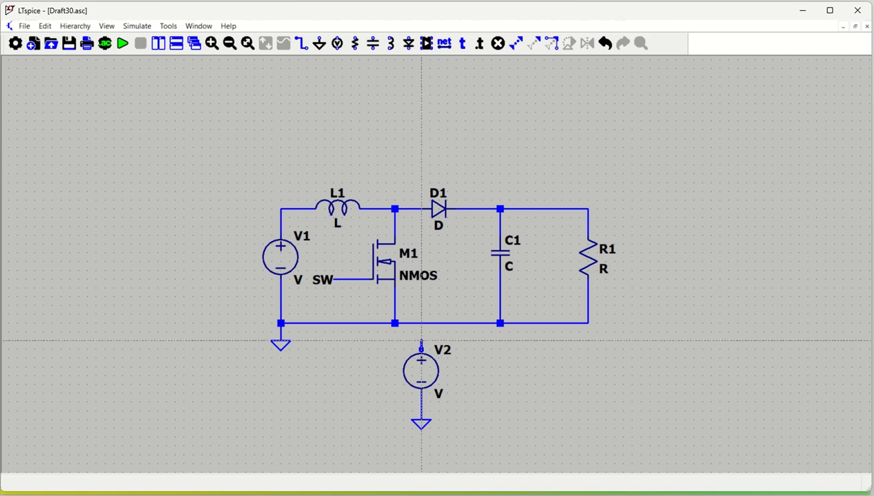
pyautogui.click(474, 340)
# - Label the free end of V2's output wire with the net name SW
pyautogui.press('F4')
pyautogui.write('SW')
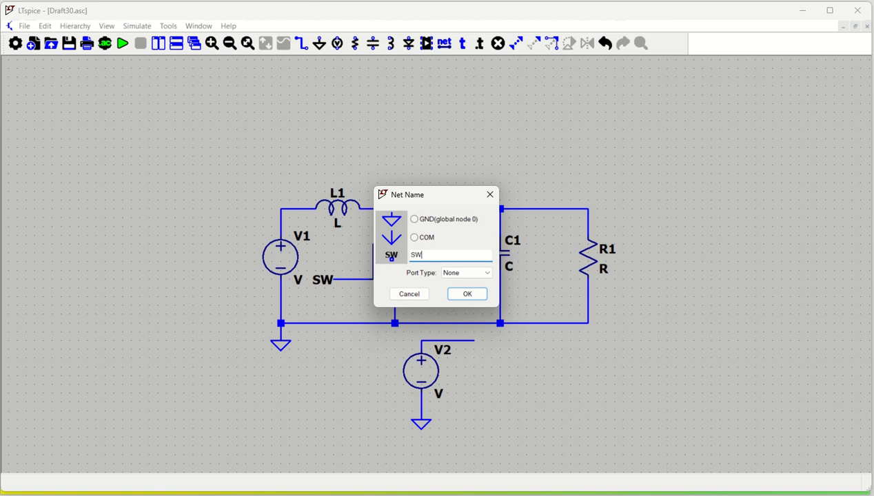
pyautogui.press('Return')
pyautogui.click(475, 340)
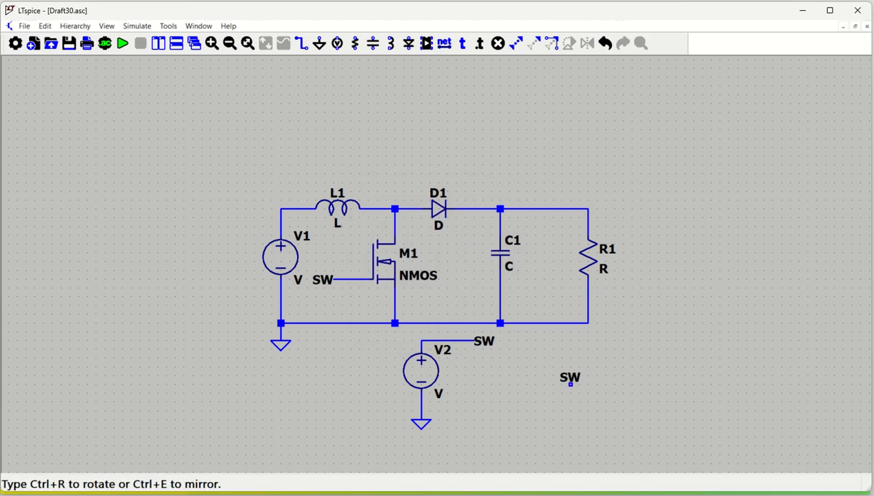
pyautogui.press('Escape')
# - Make V2 a PULSE source with Vinitial 0, Von 5, Tdelay 0, Trise 1n and Tfall 1n
pyautogui.press('space')
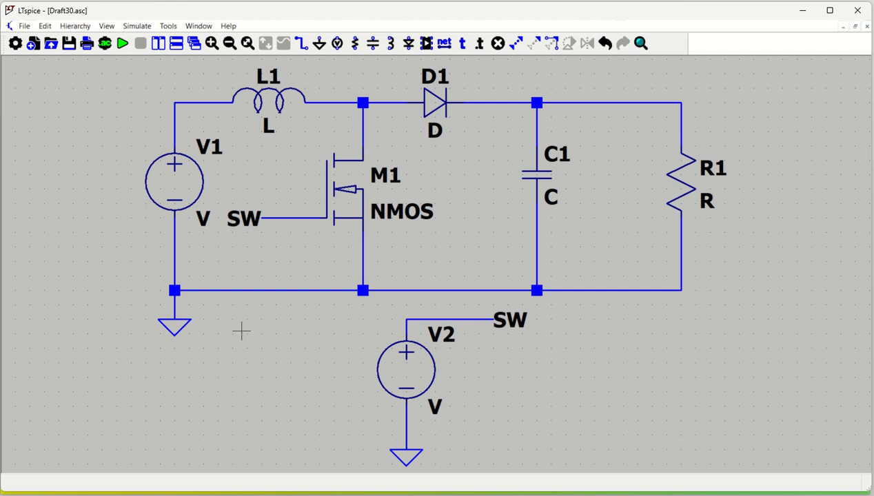
pyautogui.rightClick(412, 384)
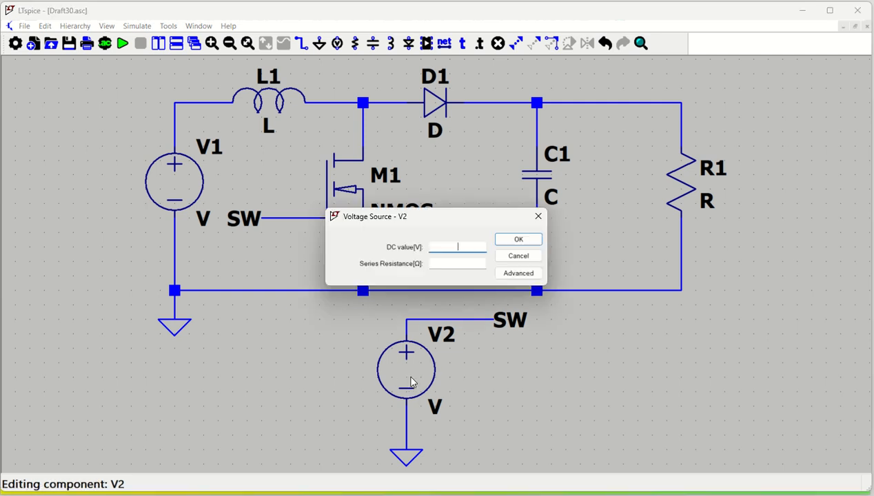
pyautogui.click(518, 274)
pyautogui.click(279, 155)
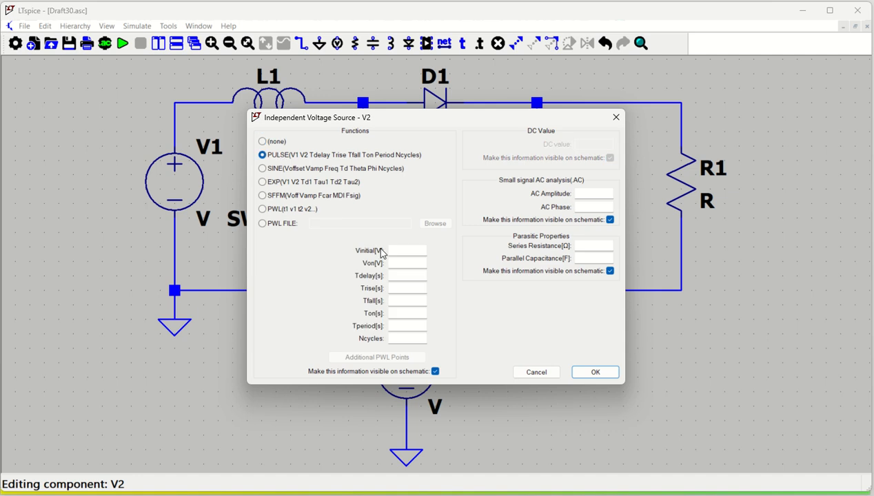
pyautogui.click(398, 248)
pyautogui.write('0')
pyautogui.press('Tab')
pyautogui.write('5')
pyautogui.press('Tab')
pyautogui.write('0')
pyautogui.press('Tab')
pyautogui.write('1n')
pyautogui.press('Tab')
pyautogui.write('1n')
pyautogui.press('Tab')
# - Set V2's pulse on-time to {D*Ts} and its period to {Ts}, and apply the source settings
pyautogui.write('(')
pyautogui.write('}')
pyautogui.press('Left')
pyautogui.write('D*Ts')
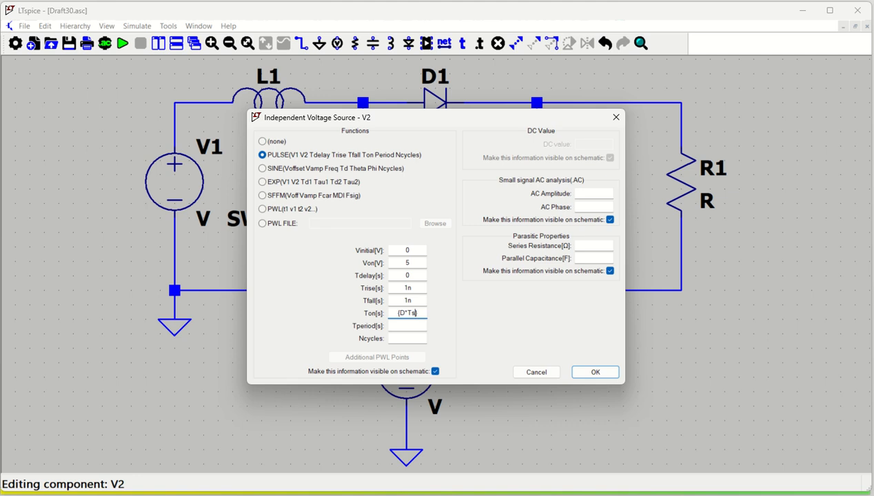
pyautogui.click(415, 325)
pyautogui.write('{Ts}')
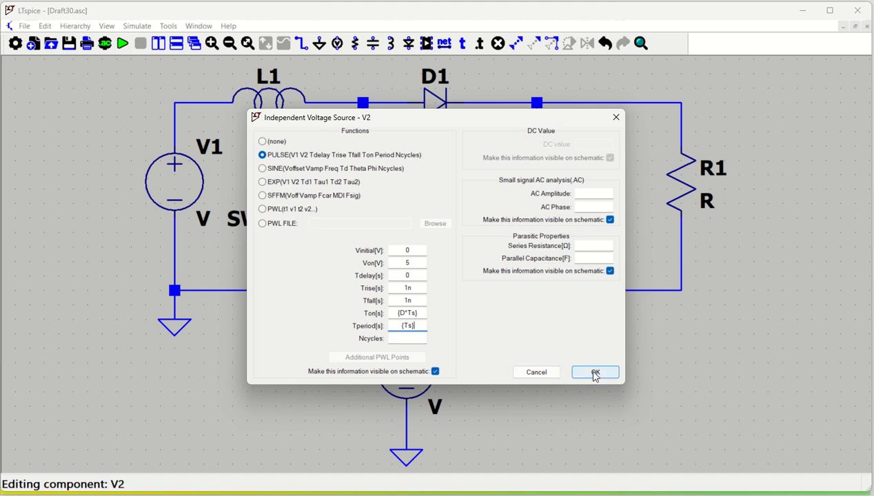
pyautogui.click(596, 373)
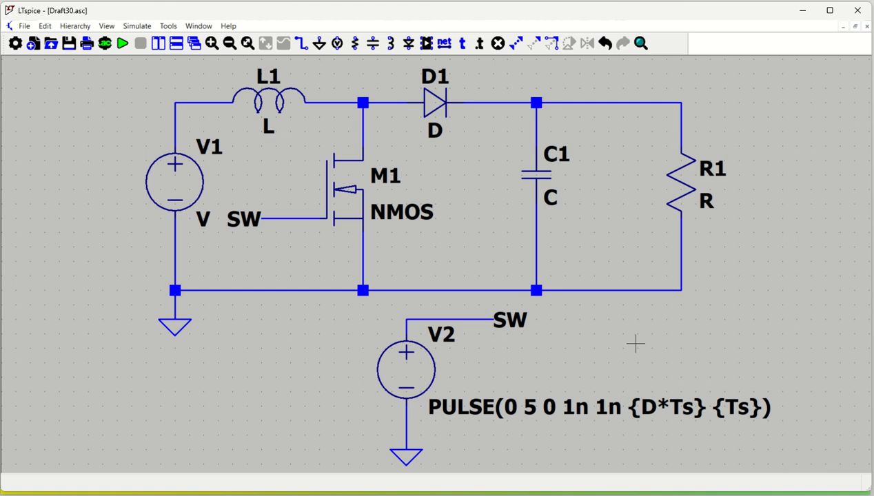
# - Set the DC value of voltage source V1 to 5V
pyautogui.rightClick(175, 182)
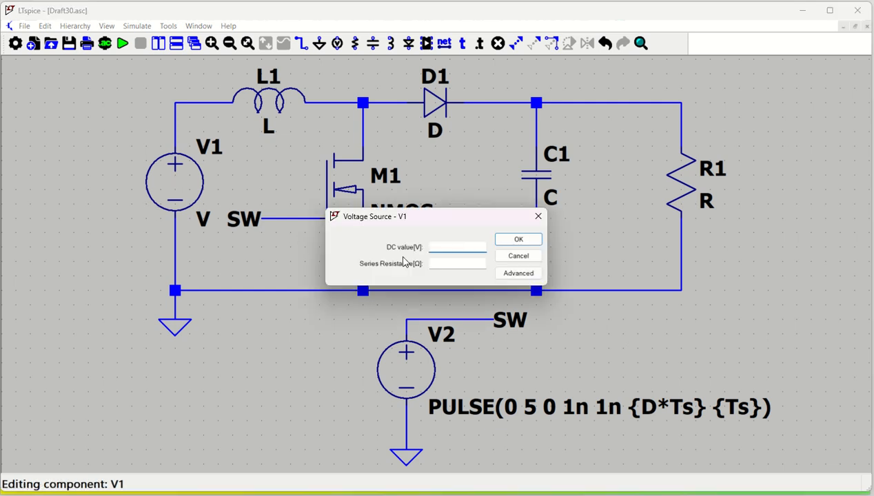
pyautogui.write('5V')
pyautogui.press('Return')
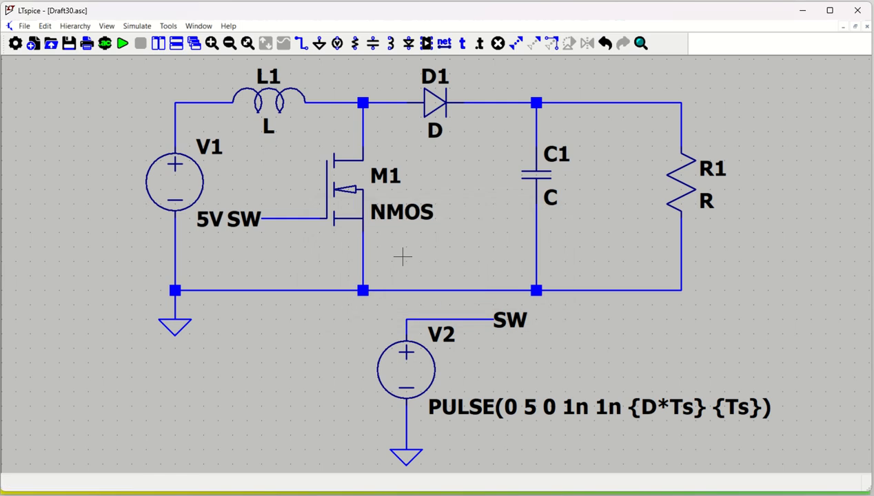
# - Set the inductance of L1 to 150u
pyautogui.rightClick(268, 122)
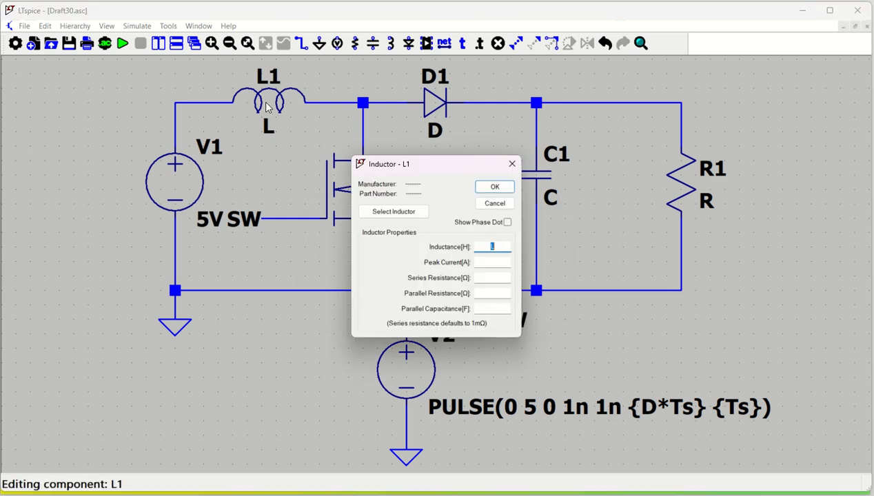
pyautogui.write('150u')
pyautogui.press('Return')
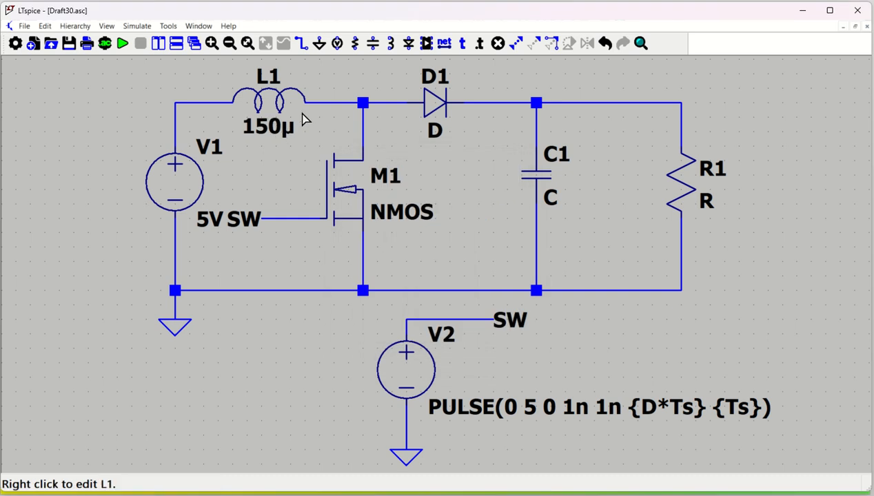
# - Set the capacitance of C1 to 220u
pyautogui.rightClick(537, 176)
pyautogui.write('22')
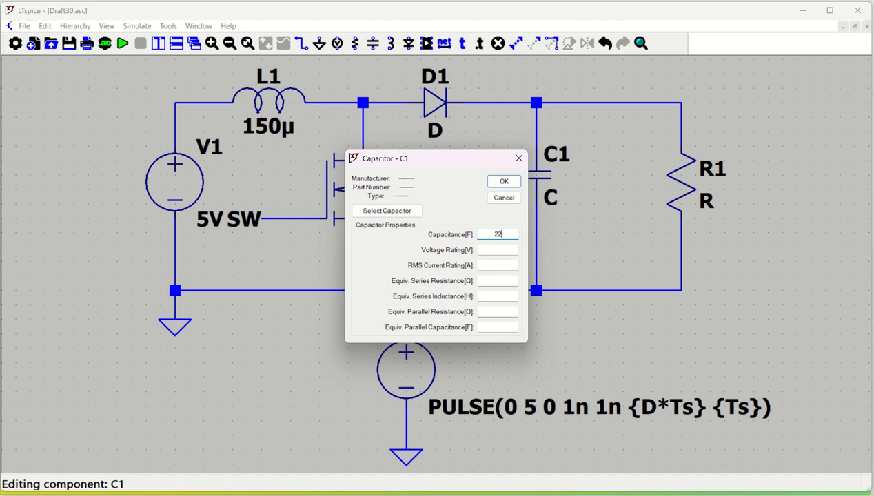
pyautogui.write('0u')
pyautogui.press('Return')
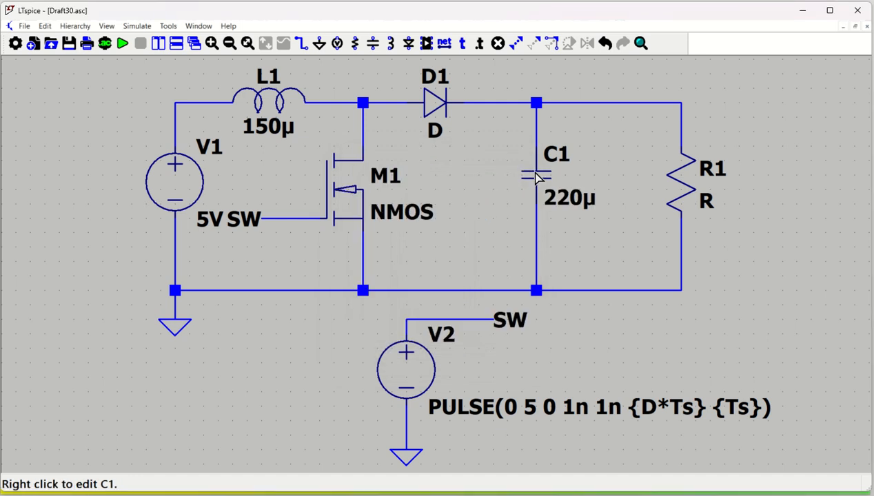
# - Set the resistance of load resistor R1 to 1 ohm
pyautogui.rightClick(679, 192)
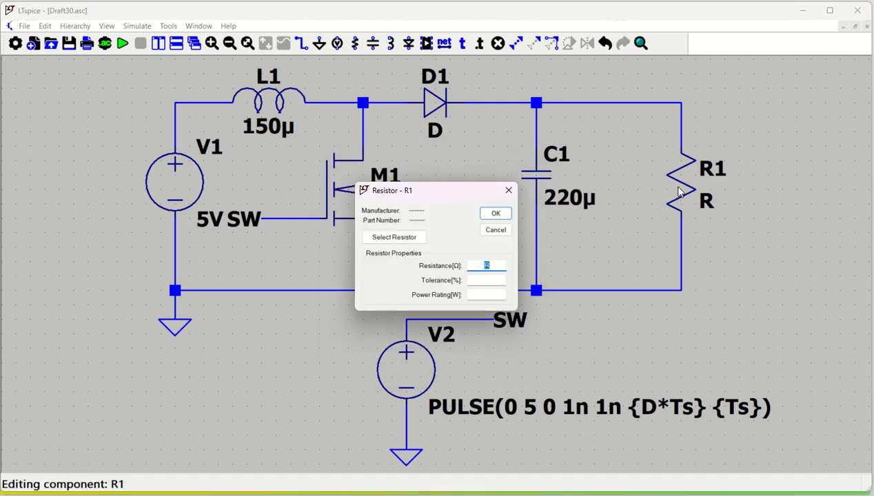
pyautogui.write('1')
pyautogui.press('Return')
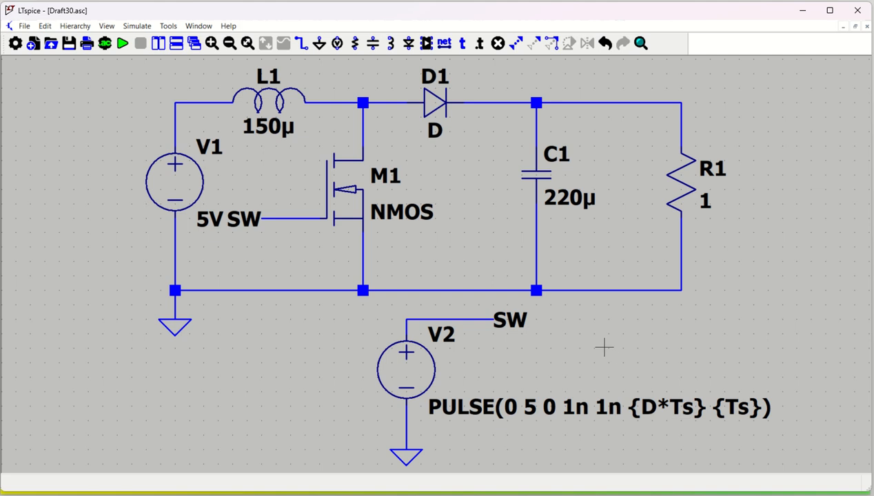
# - Add the SPICE directive ".param D = 0.67" beside V2's SW label, below the load side of the circuit
pyautogui.press('s')
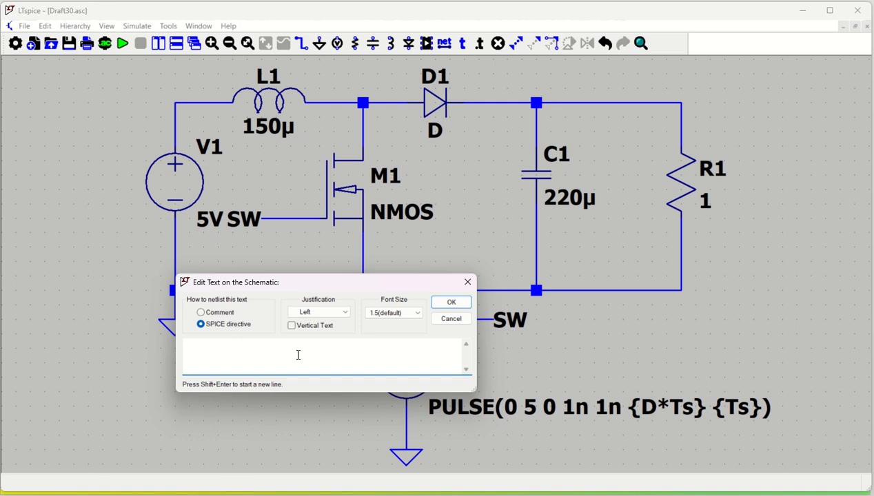
pyautogui.write('.param D = 0.67')
pyautogui.press('Return')
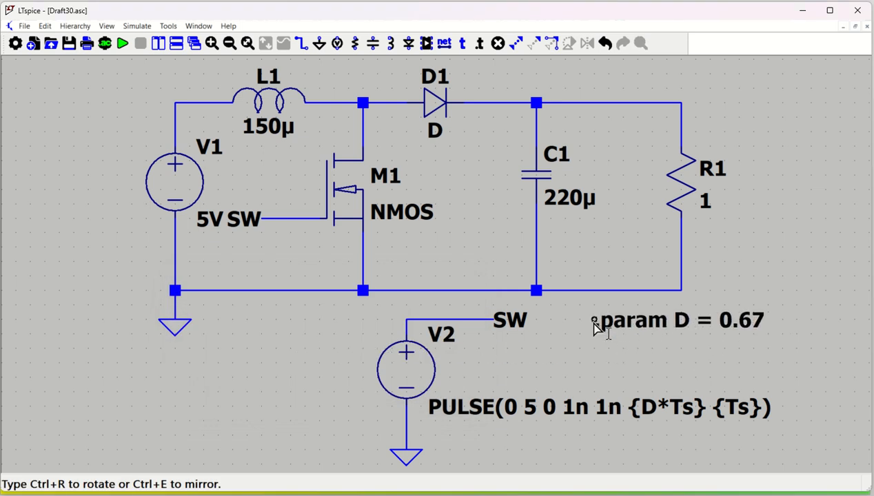
pyautogui.click(589, 321)
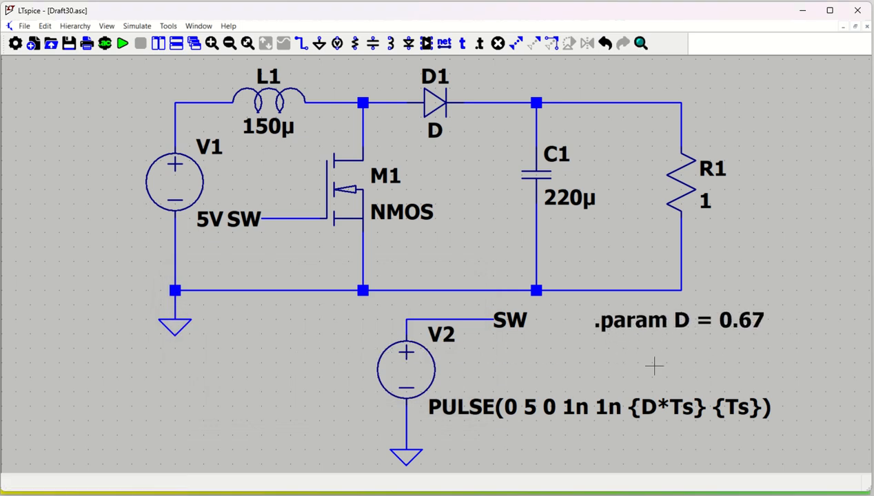
# - Add the SPICE directive ".param Ts = 0.04m" directly below the duty-cycle parameter
pyautogui.press('s')
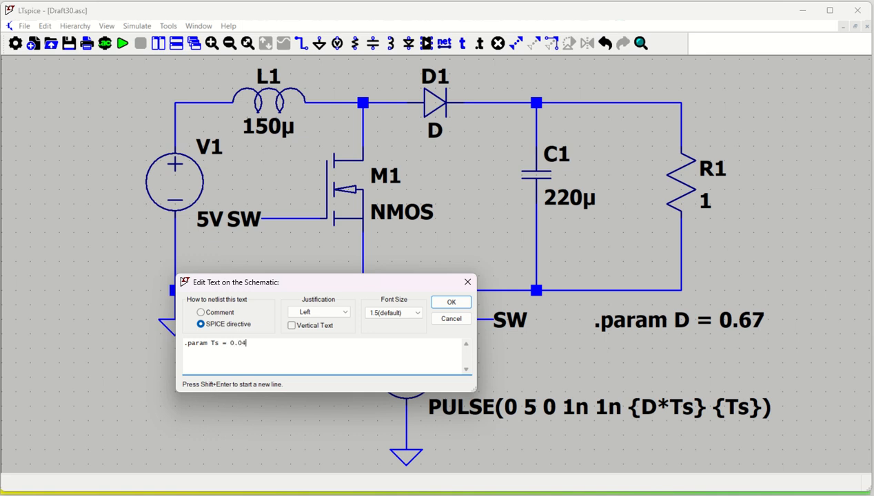
pyautogui.press('Return')
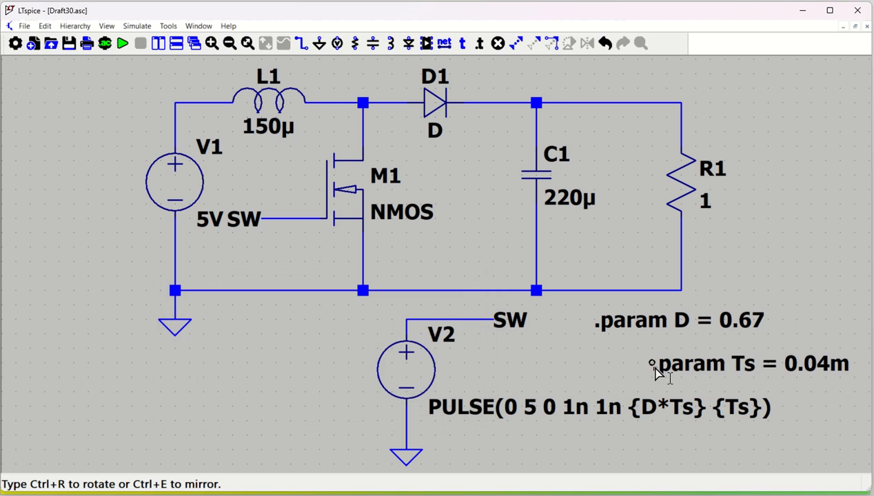
pyautogui.click(600, 354)
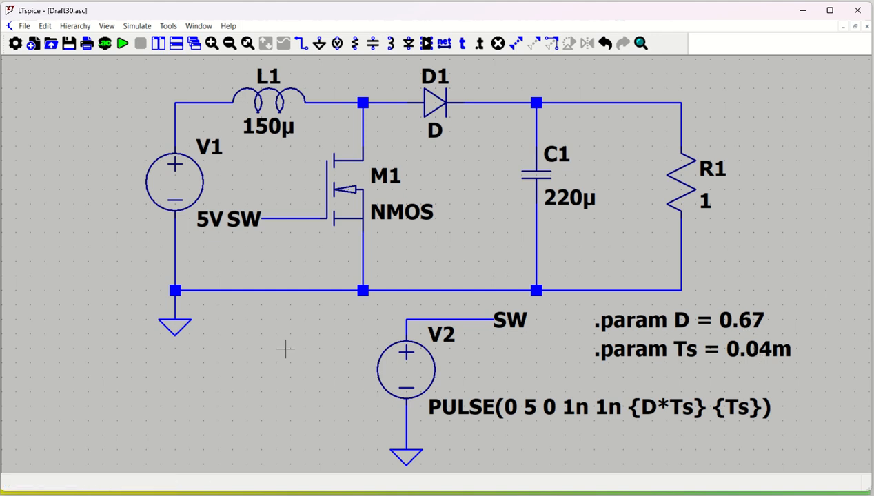
# - Configure a transient analysis with stop time 10m and data saving from 0, and place its directive beside V1's ground
pyautogui.click(105, 44)
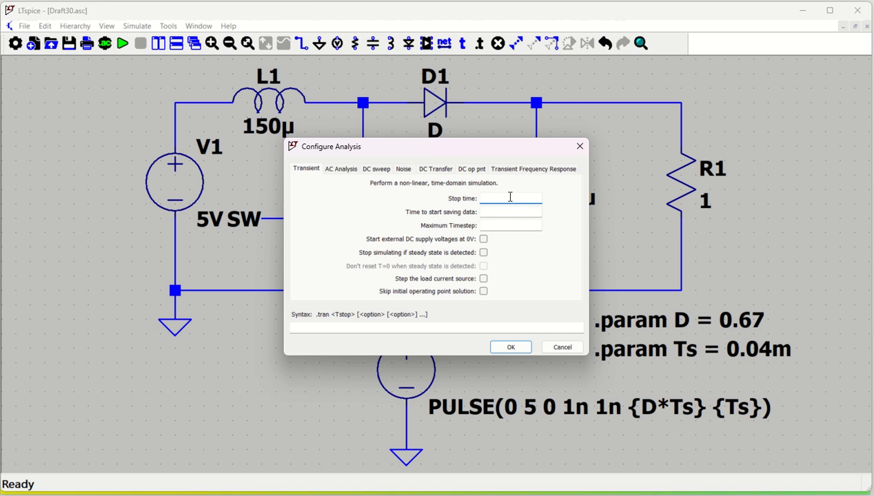
pyautogui.click(510, 197)
pyautogui.write('10m')
pyautogui.press('Tab')
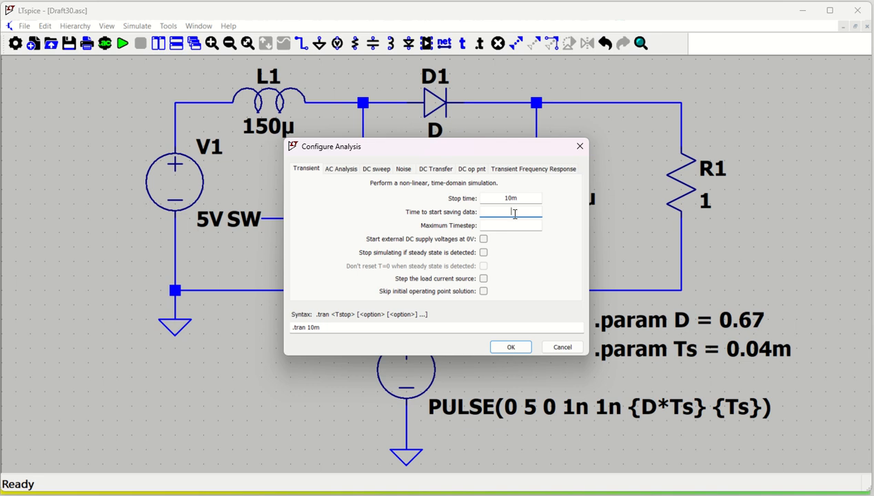
pyautogui.write('0')
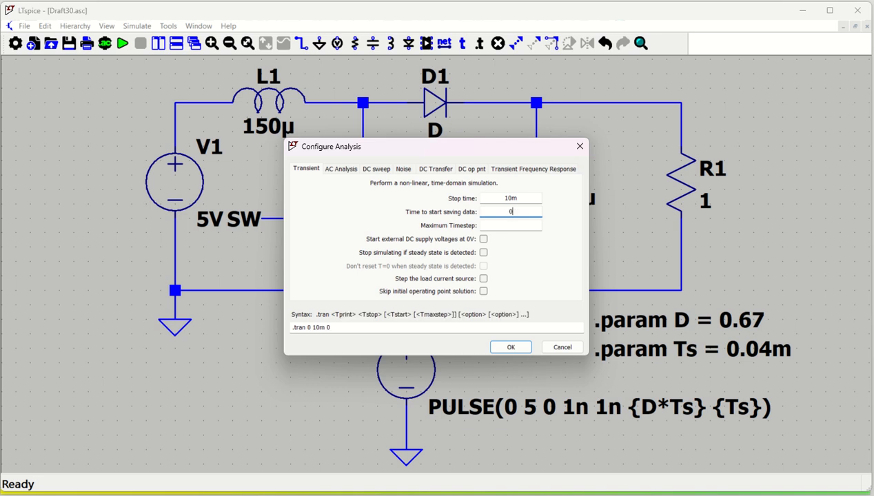
pyautogui.click(511, 346)
pyautogui.click(216, 326)
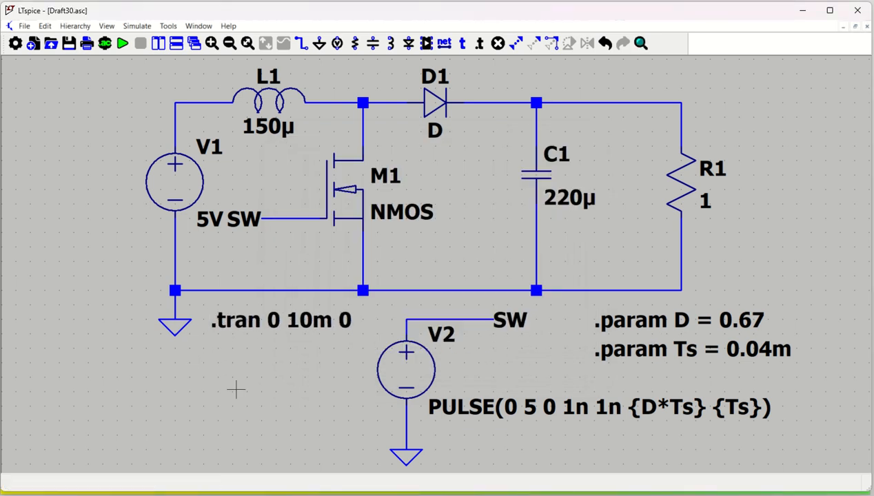
# - Run the simulation and tile the schematic and waveform windows side by side
pyautogui.click(123, 44)
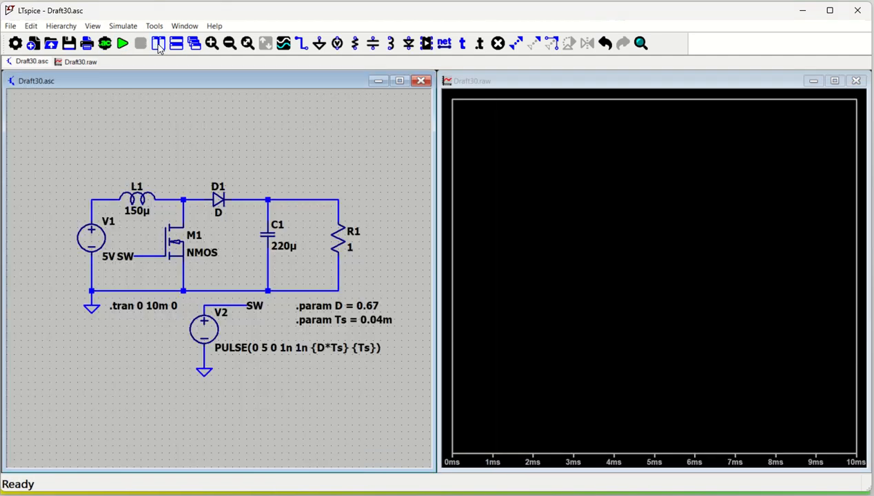
pyautogui.click(158, 43)
pyautogui.press('space')
# - Probe the V1–L1 input node with the SW net, and replot the input node with the D1–R1 output node instead
pyautogui.click(48, 174)
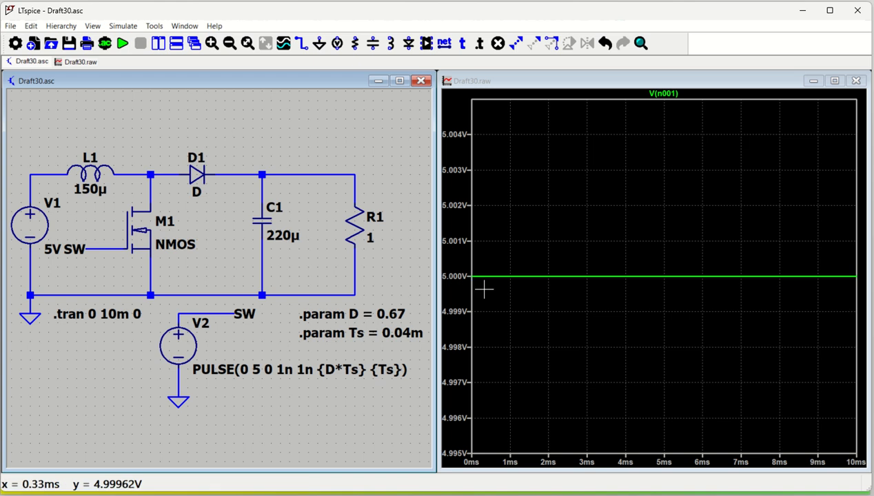
pyautogui.click(202, 312)
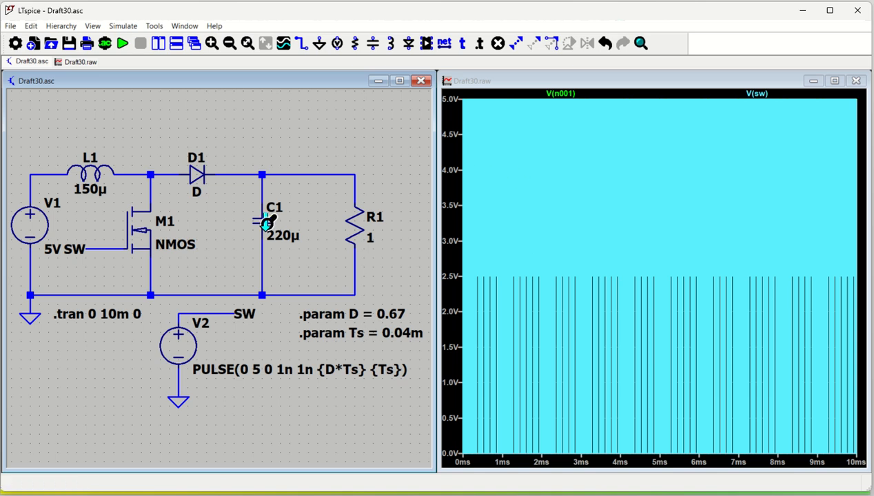
pyautogui.click(52, 172)
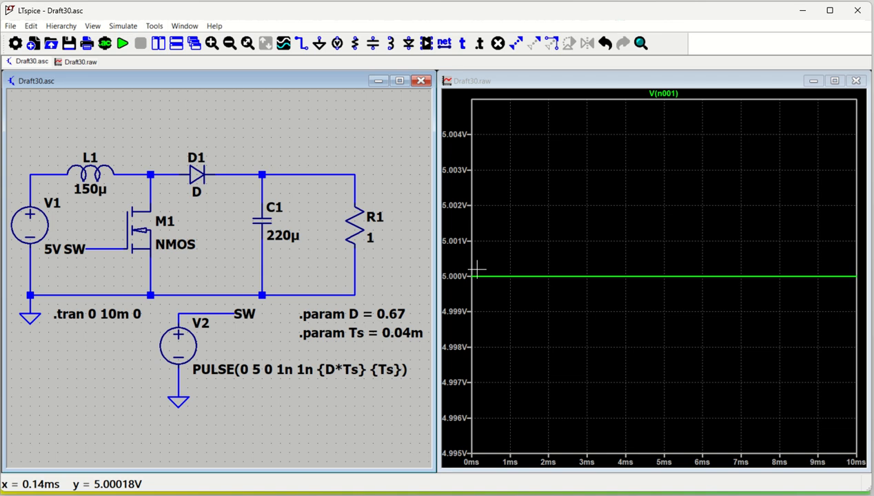
pyautogui.click(299, 173)
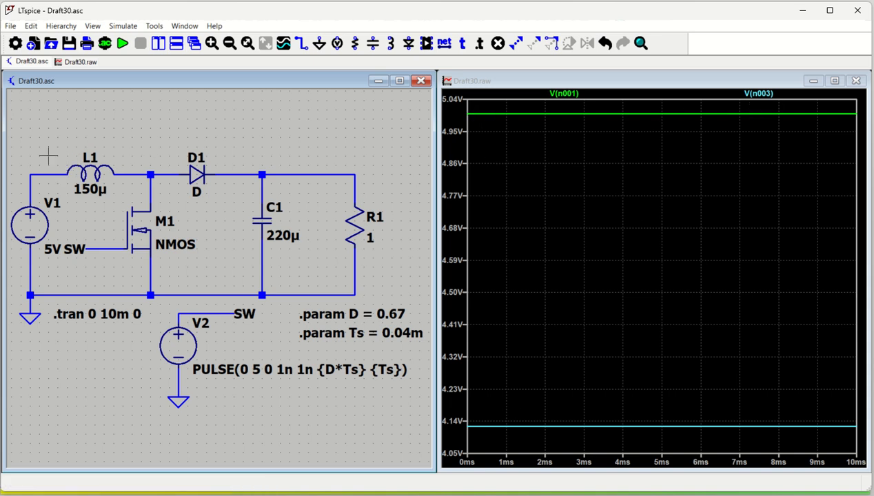
# - Label the input node at V1's positive terminal with the net name VIN
pyautogui.press('F4')
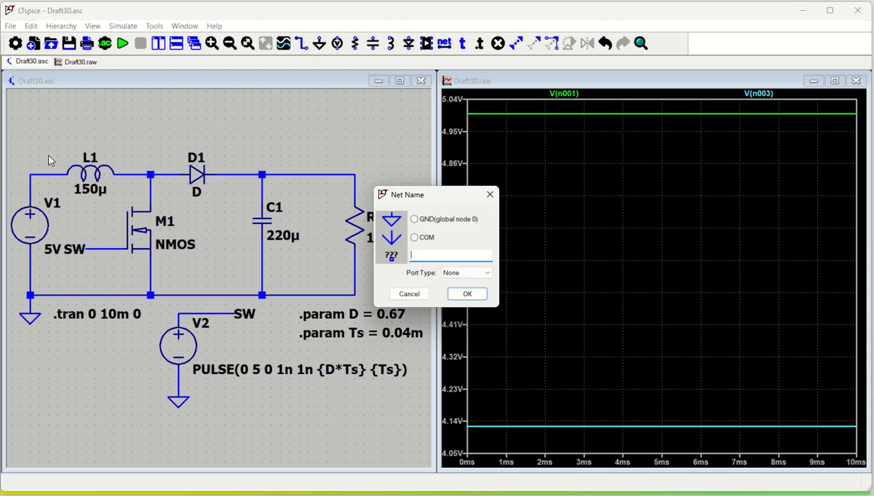
pyautogui.write('VIN')
pyautogui.press('Return')
pyautogui.click(30, 174)
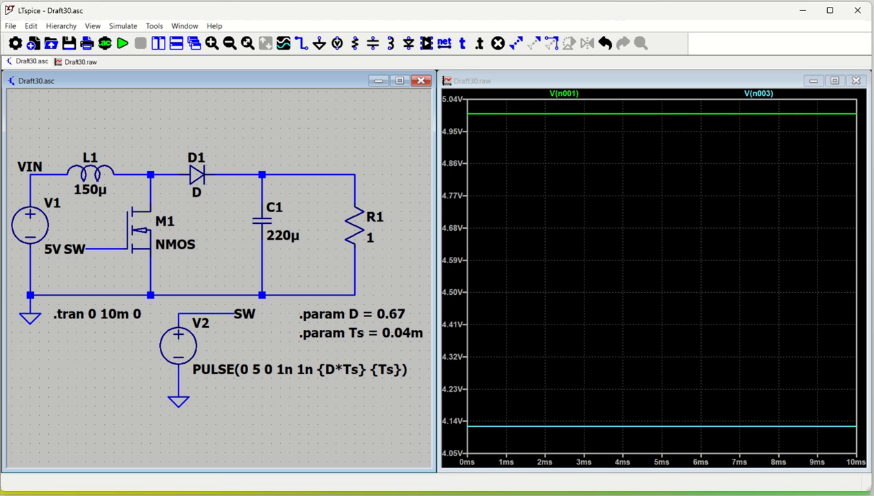
# - Place a net label at the output corner above R1 and rename it VOUT
pyautogui.click(354, 174)
pyautogui.press('Escape')
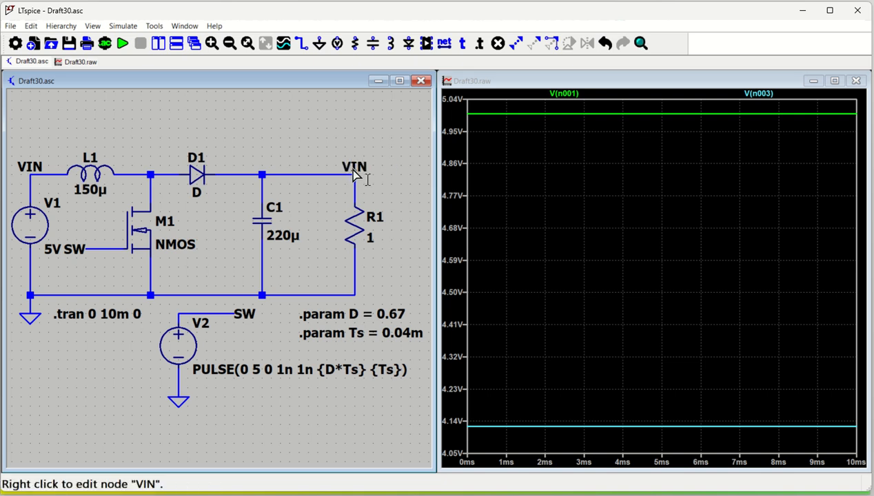
pyautogui.rightClick(353, 169)
pyautogui.write('VOUT')
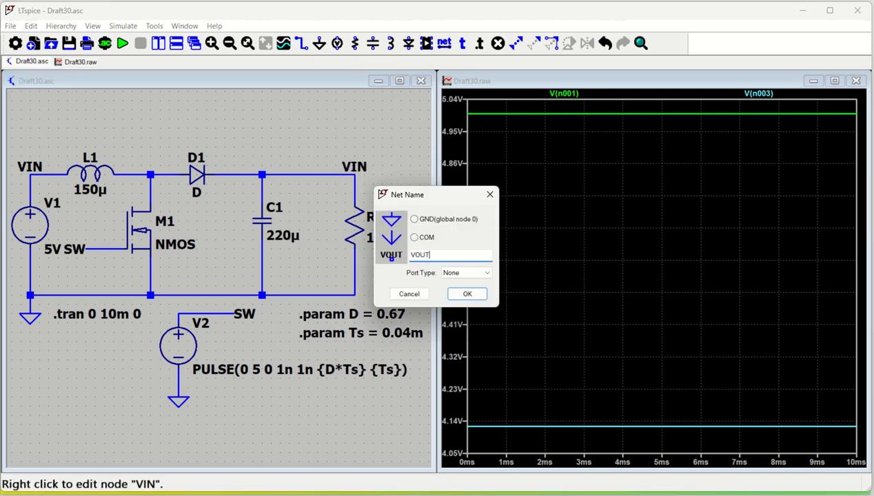
pyautogui.press('Return')
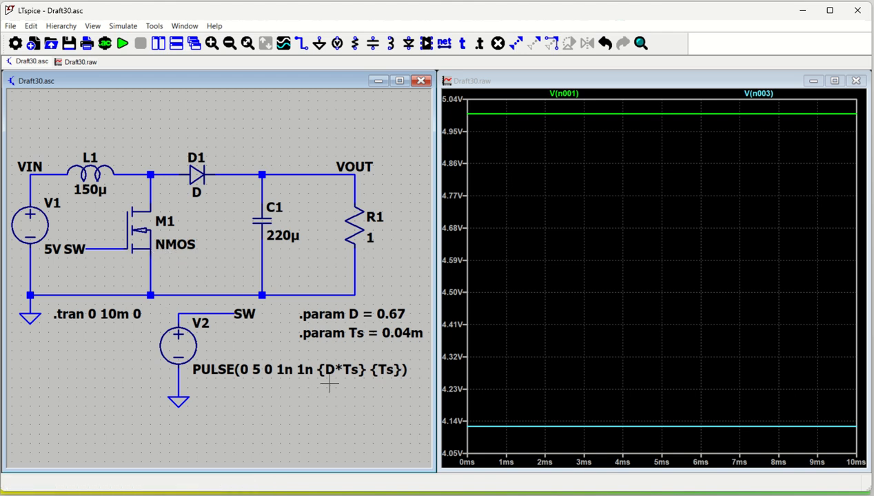
# - Assign the Infineon BSZ065N03LS N-channel model from the MOSFET library to M1
pyautogui.rightClick(141, 233)
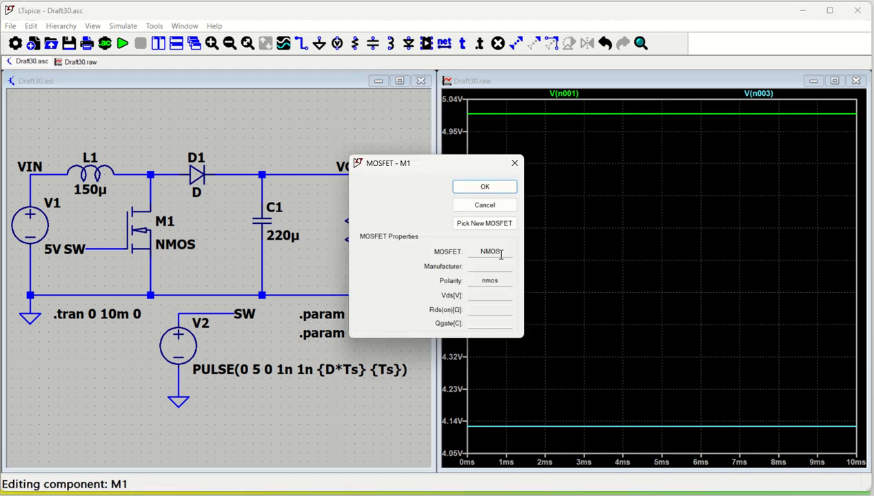
pyautogui.click(476, 224)
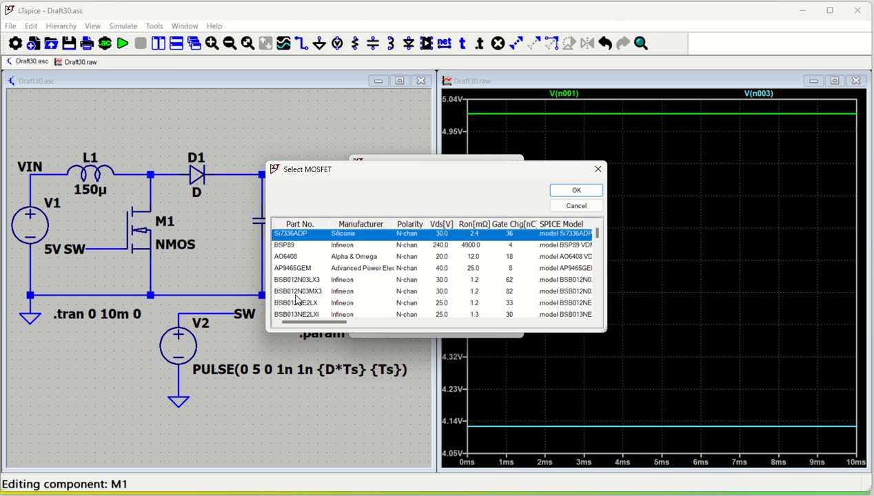
pyautogui.scroll(-1, 304, 297)
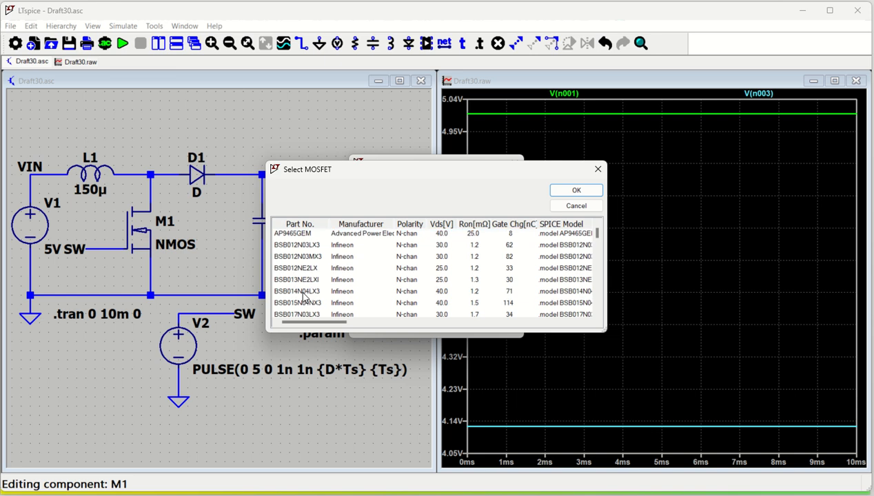
pyautogui.scroll(-5, 304, 270)
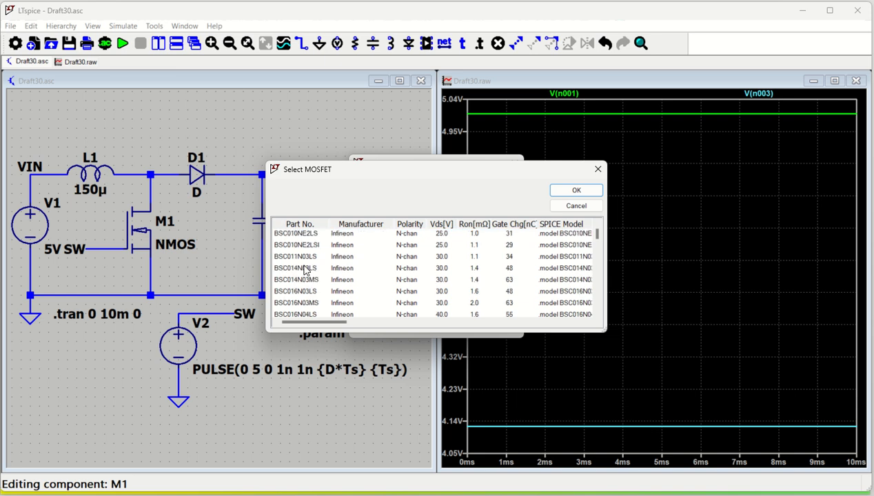
pyautogui.scroll(-10, 304, 270)
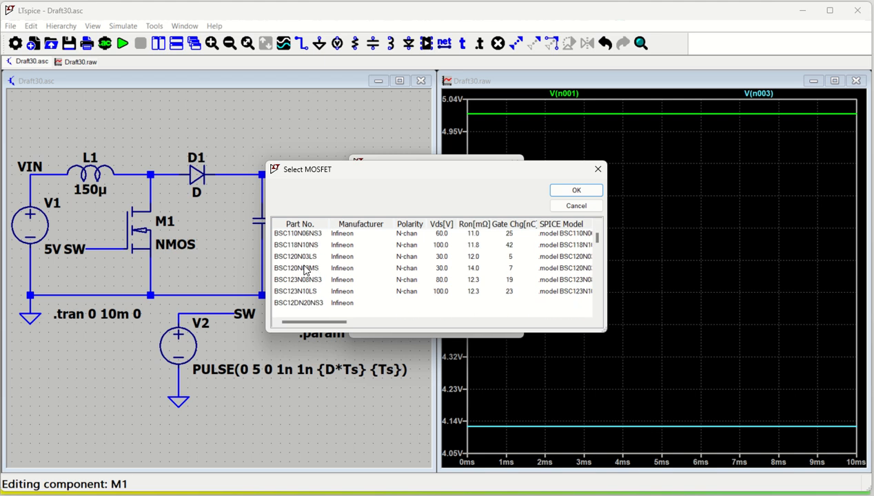
pyautogui.scroll(-10, 304, 270)
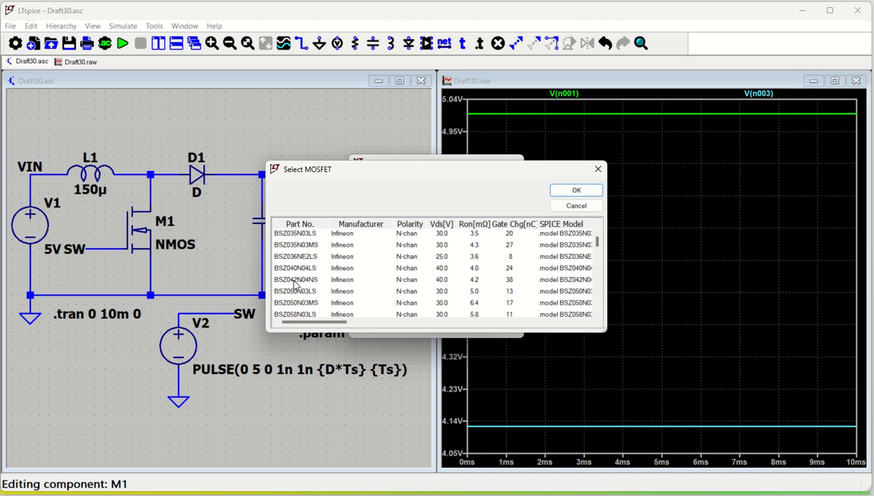
pyautogui.scroll(-1, 311, 301)
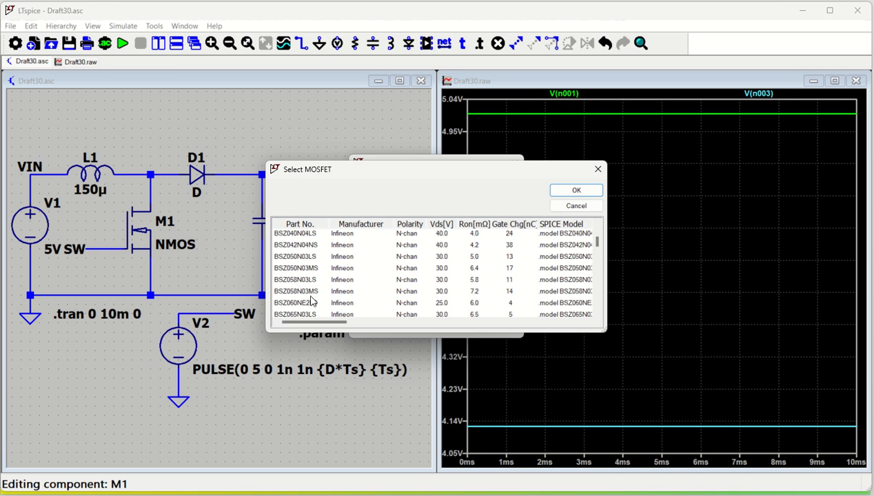
pyautogui.scroll(-1, 314, 305)
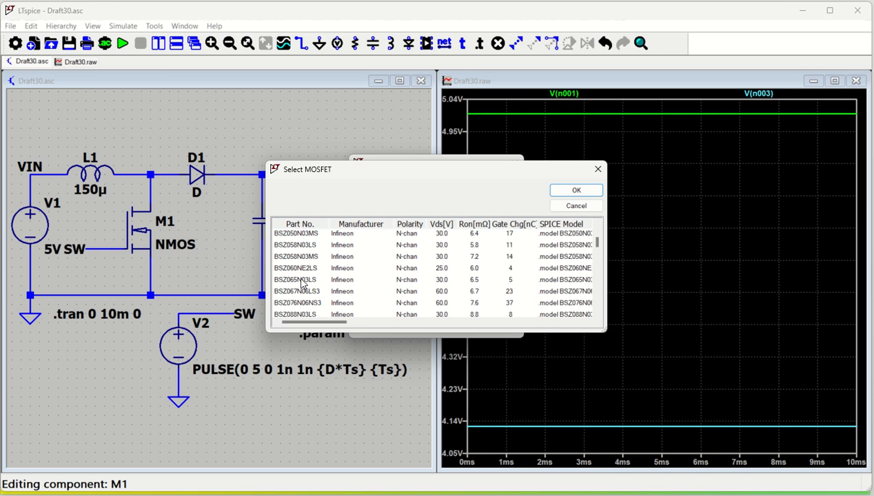
pyautogui.click(302, 280)
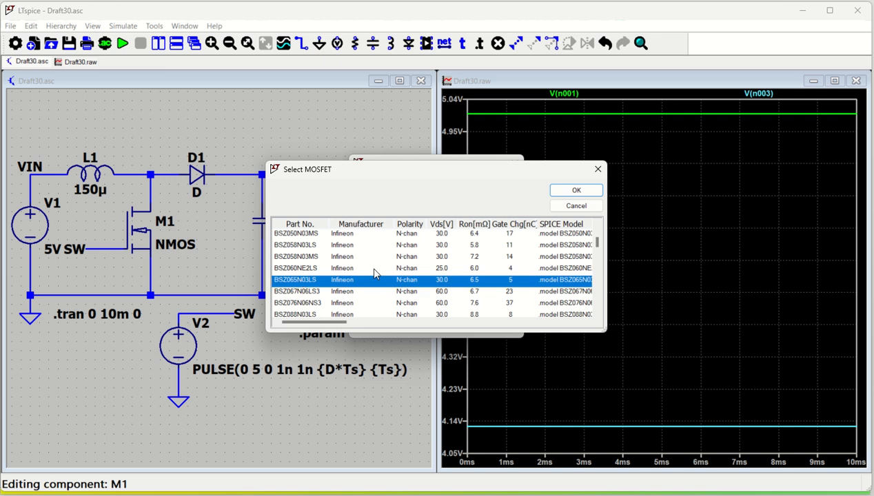
pyautogui.click(579, 190)
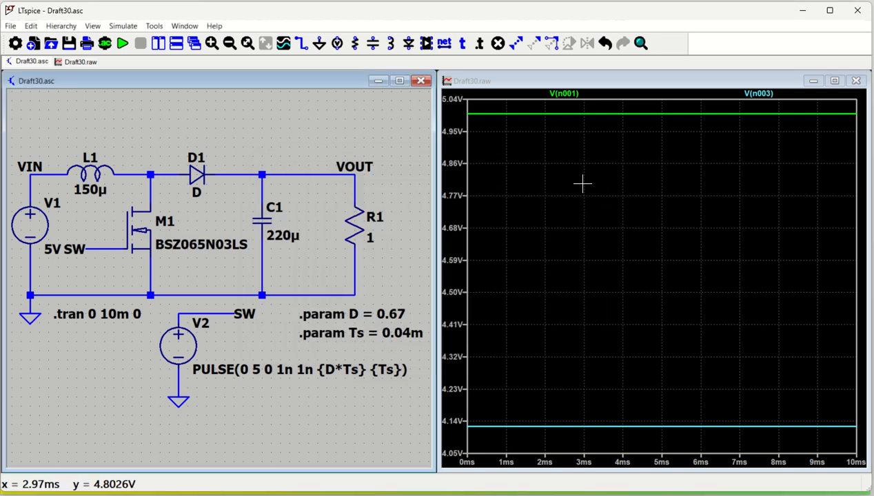
# - Assign the OnSemi MBRS1100 Schottky model from the diode library to D1
pyautogui.rightClick(197, 178)
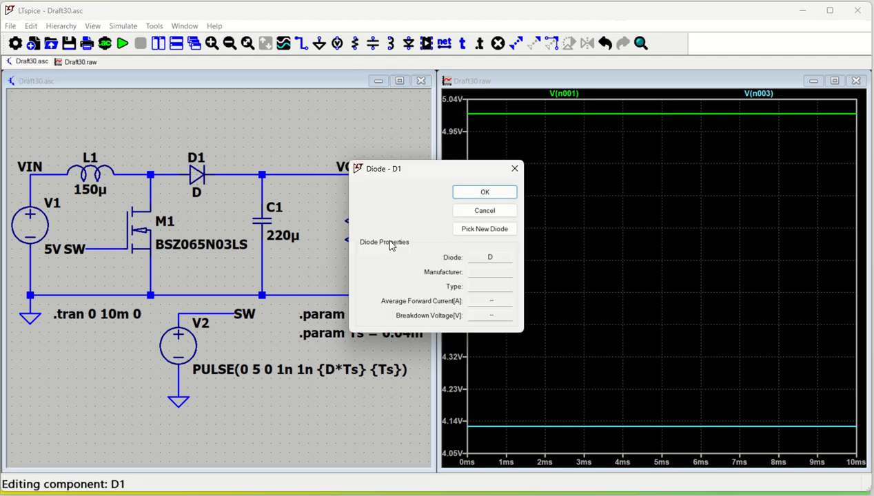
pyautogui.click(473, 231)
pyautogui.scroll(-4, 324, 273)
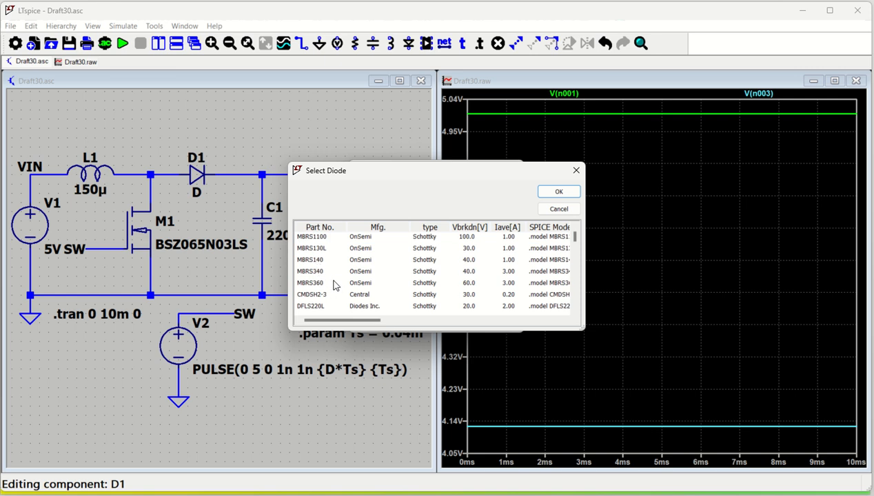
pyautogui.scroll(1, 334, 283)
pyautogui.scroll(1, 334, 283)
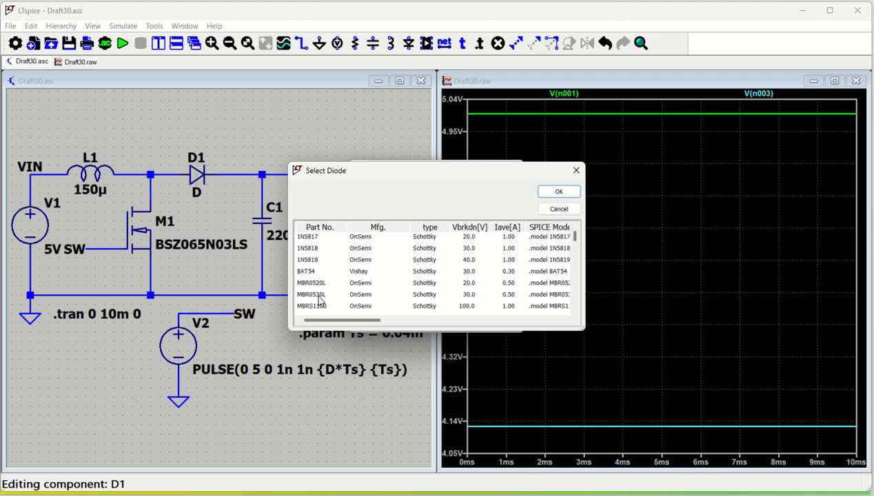
pyautogui.click(318, 296)
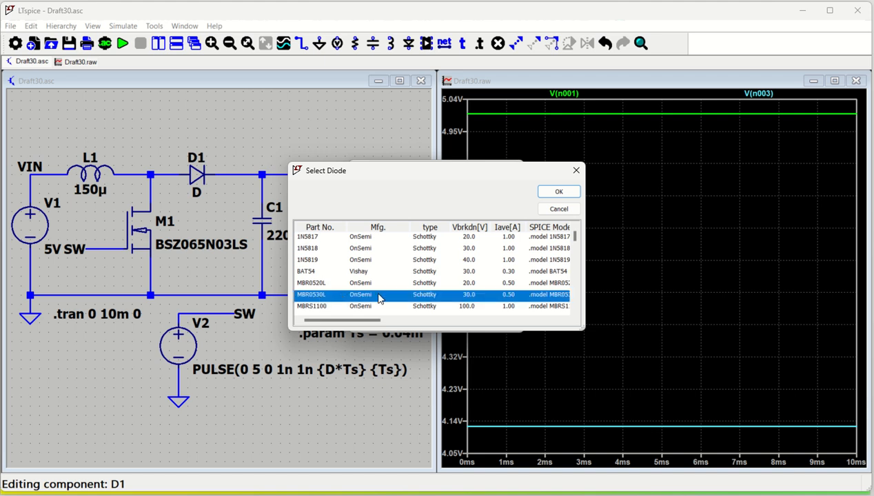
pyautogui.scroll(-1, 378, 296)
pyautogui.scroll(-1, 346, 295)
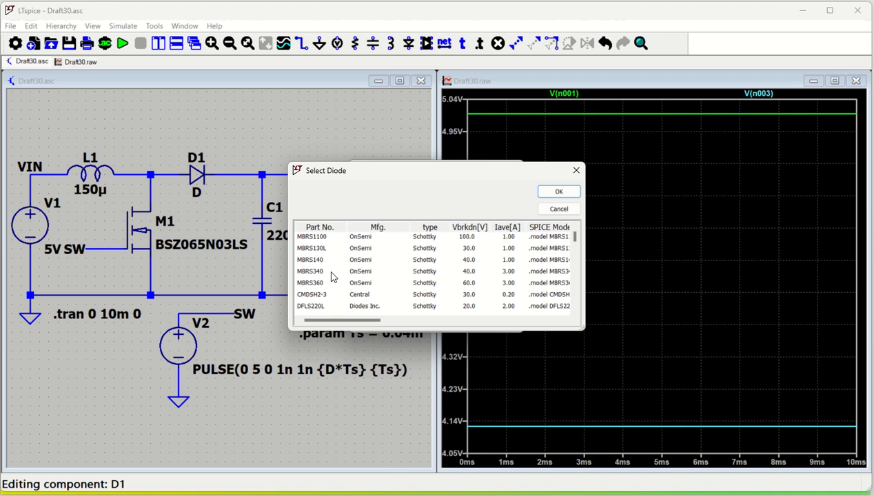
pyautogui.scroll(1, 331, 276)
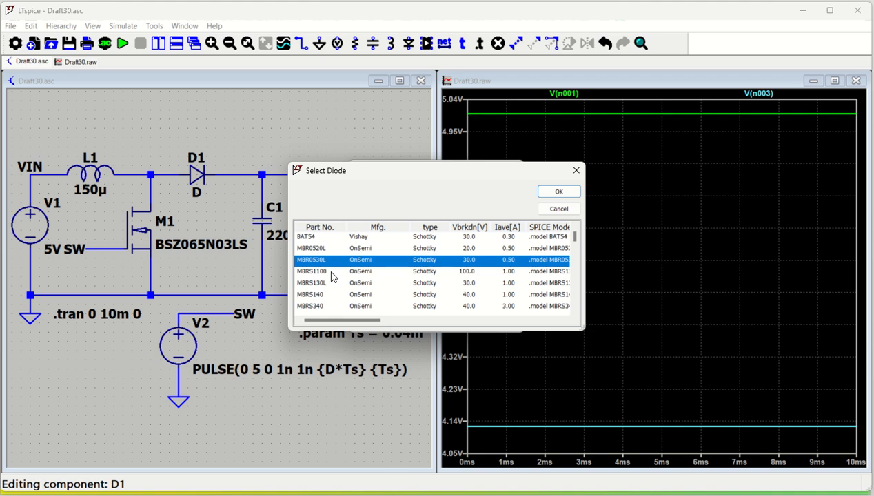
pyautogui.scroll(2, 326, 276)
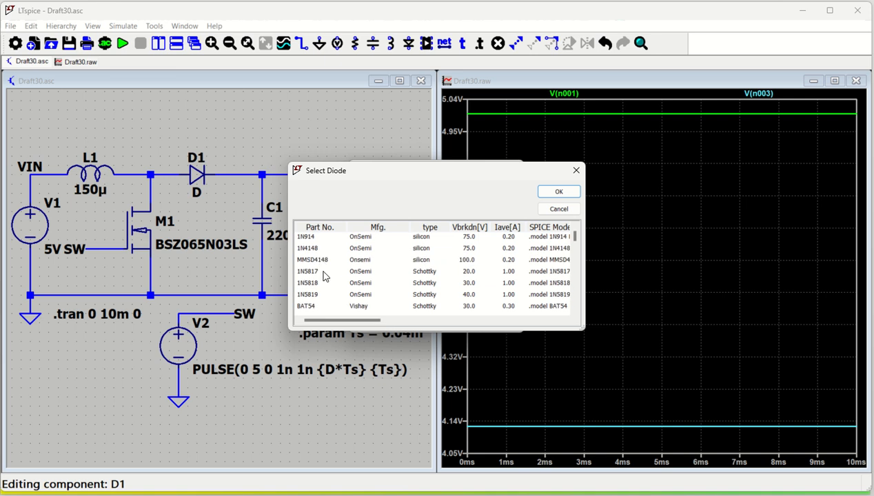
pyautogui.scroll(-1, 329, 293)
pyautogui.scroll(-1, 338, 297)
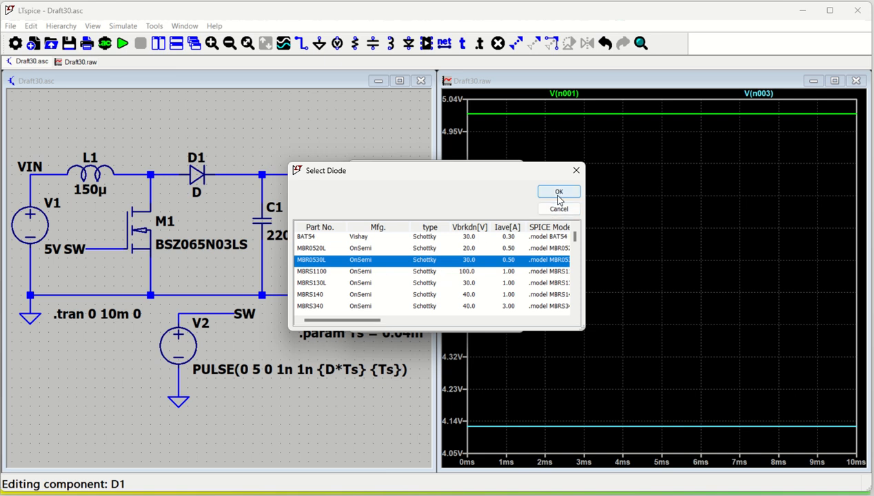
pyautogui.click(321, 272)
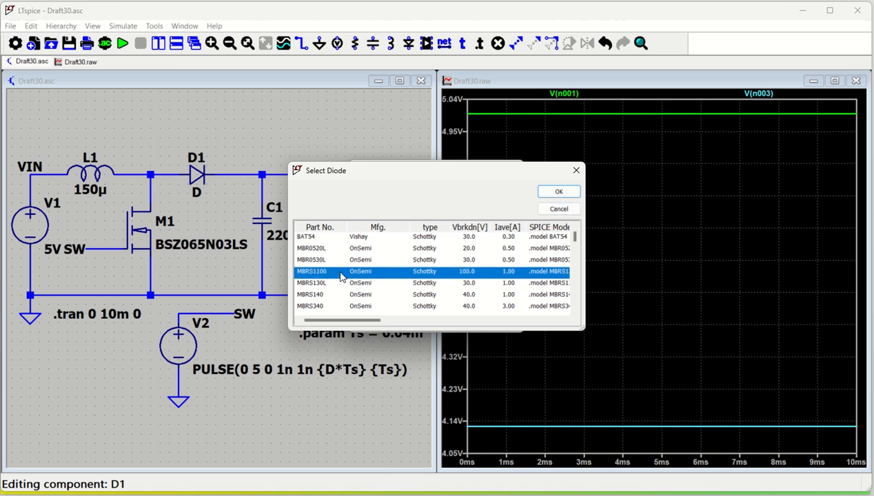
pyautogui.click(559, 192)
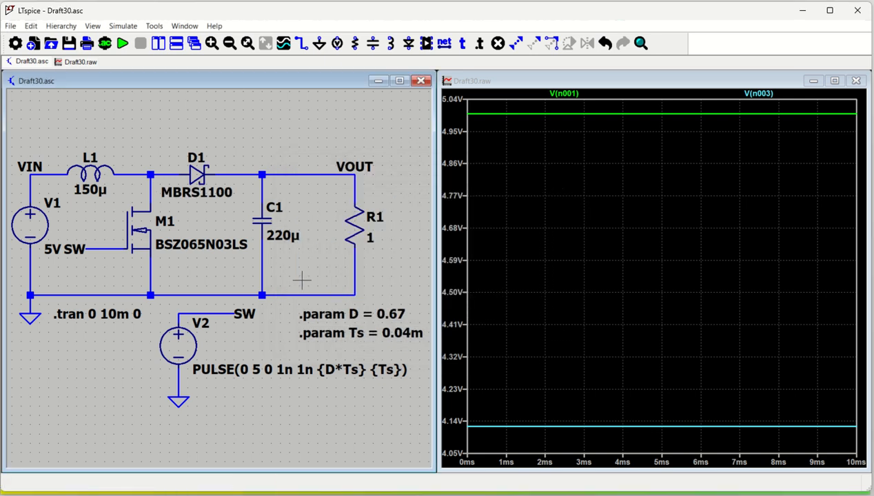
# - Rerun the simulation and plot only the VOUT node voltage
pyautogui.click(123, 46)
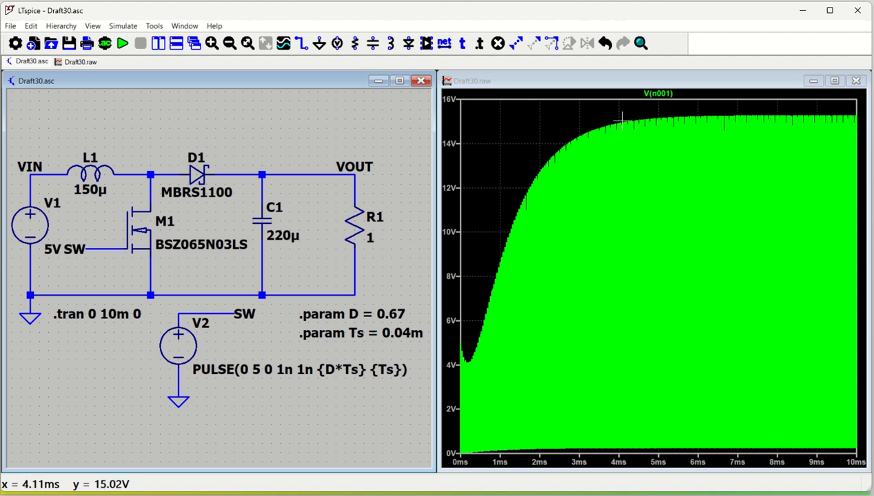
pyautogui.click(327, 172)
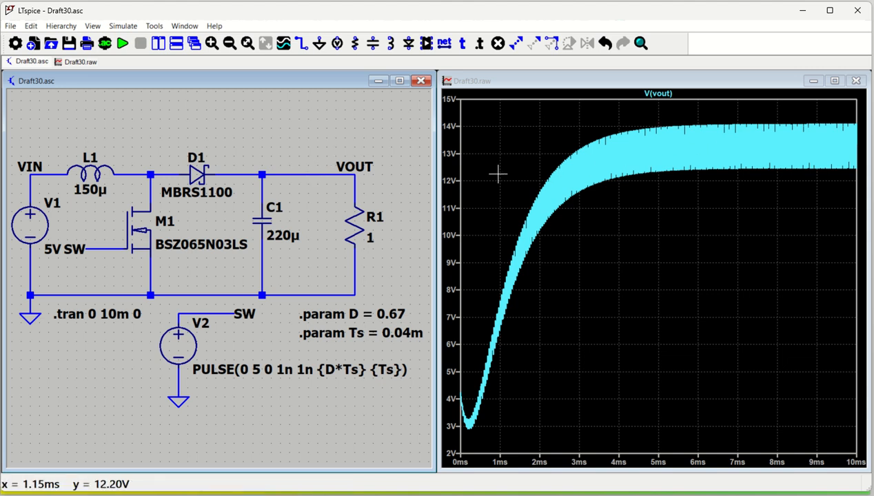
# - Examine the VOUT ripple by magnifying about two switching periods near 6.35 ms, and restore the full waveform view
pyautogui.click(708, 124)
pyautogui.moveTo(708, 123); pyautogui.dragTo(728, 171)
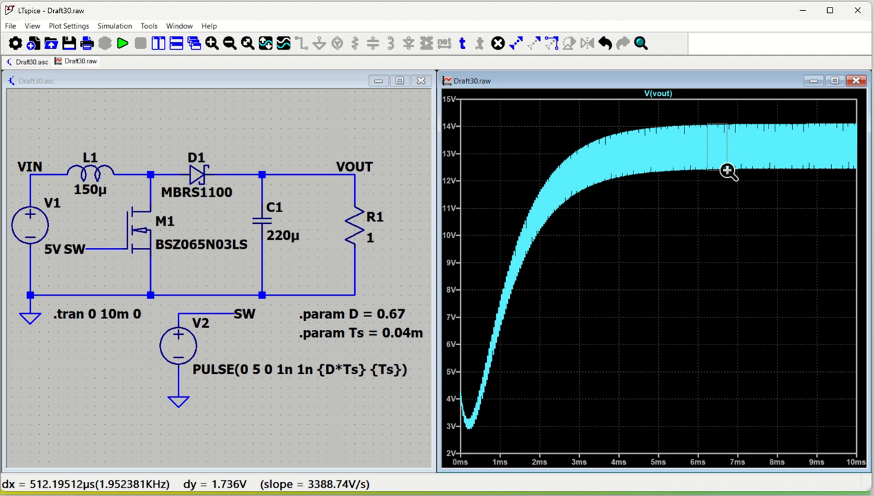
pyautogui.moveTo(728, 170); pyautogui.dragTo(728, 172)
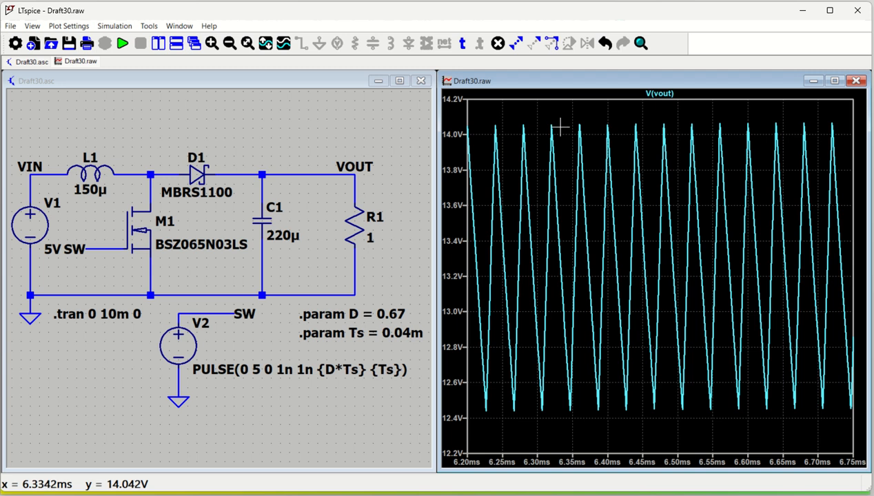
pyautogui.moveTo(551, 125); pyautogui.dragTo(598, 411)
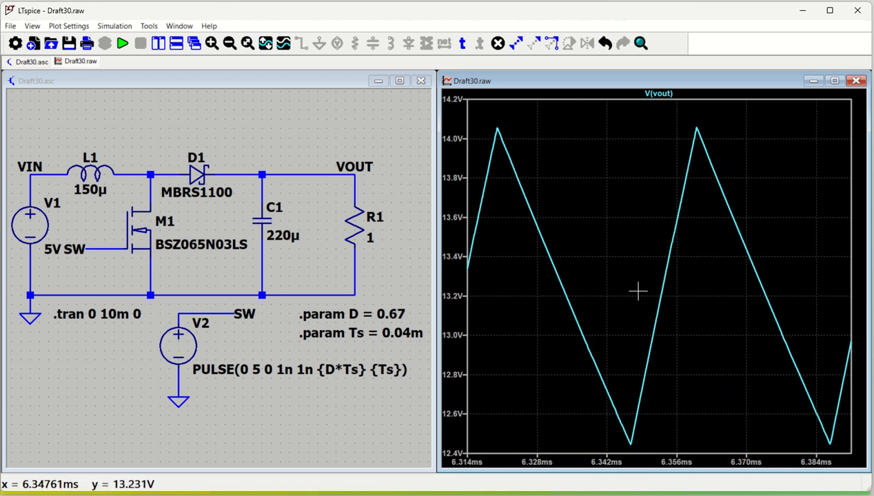
pyautogui.rightClick(575, 145)
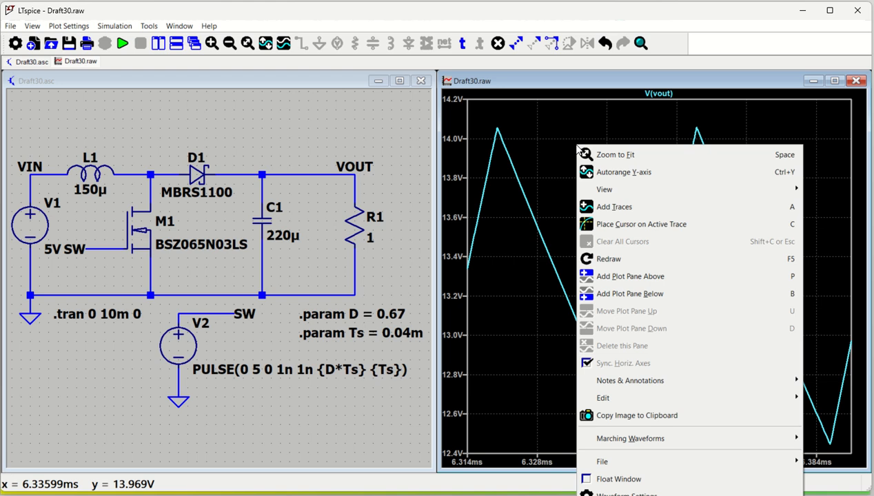
pyautogui.click(630, 152)
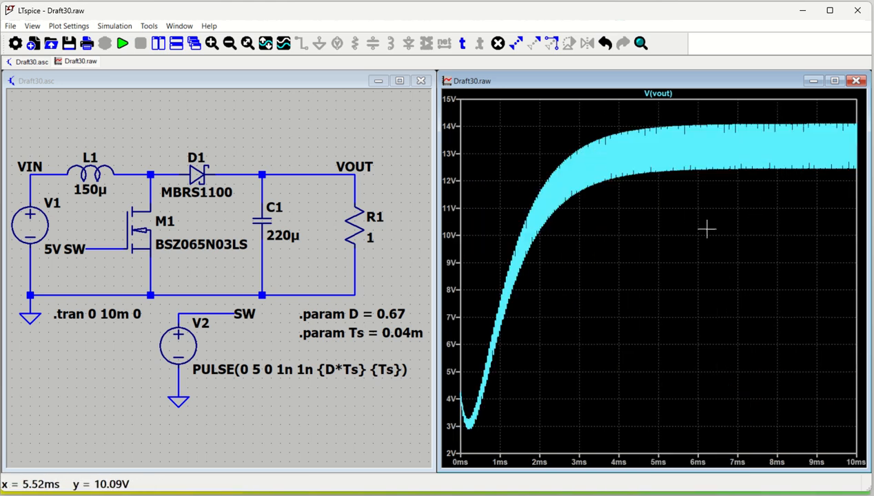
# - Replot with the VIN voltage alone, and add the VOUT voltage and the L1 inductor current to the same plot
pyautogui.click(50, 176)
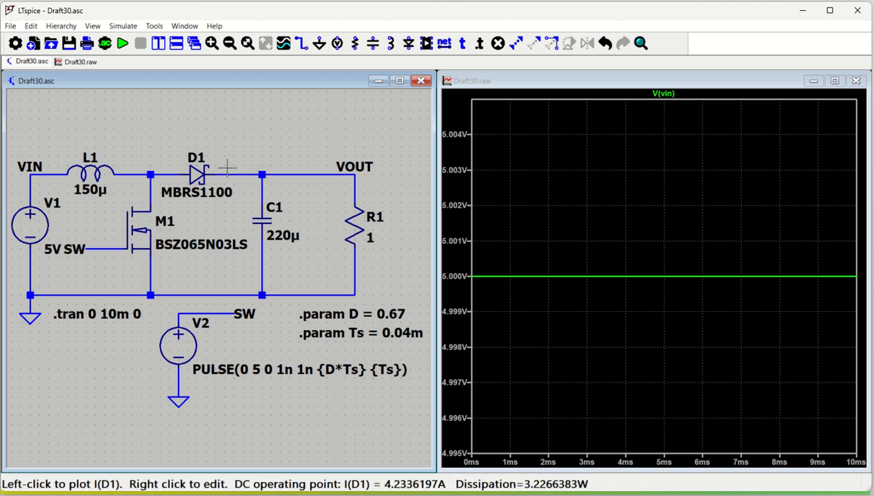
pyautogui.click(281, 175)
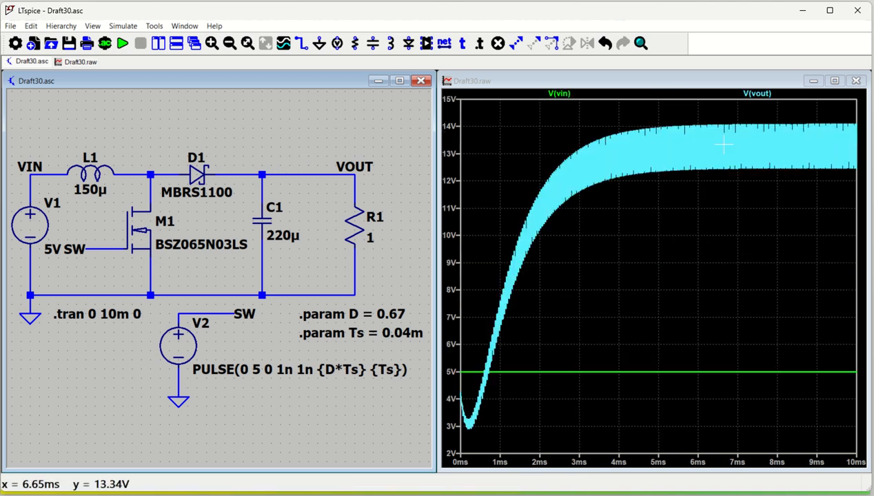
pyautogui.click(80, 169)
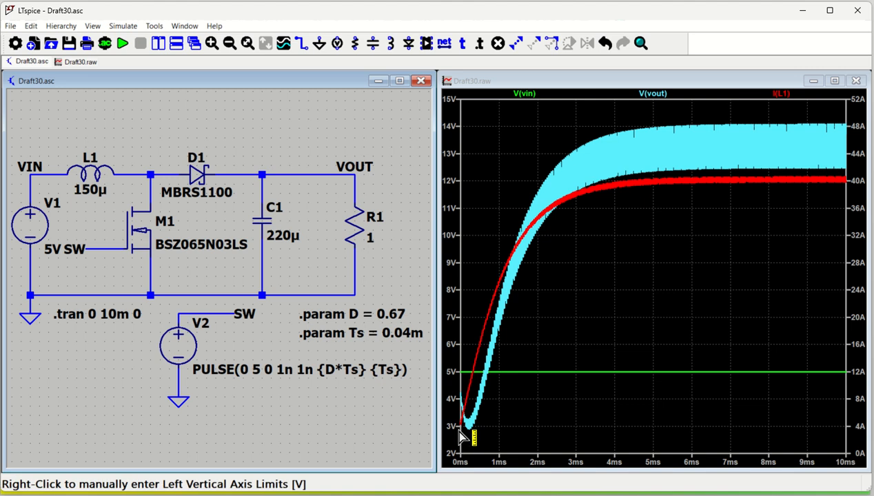